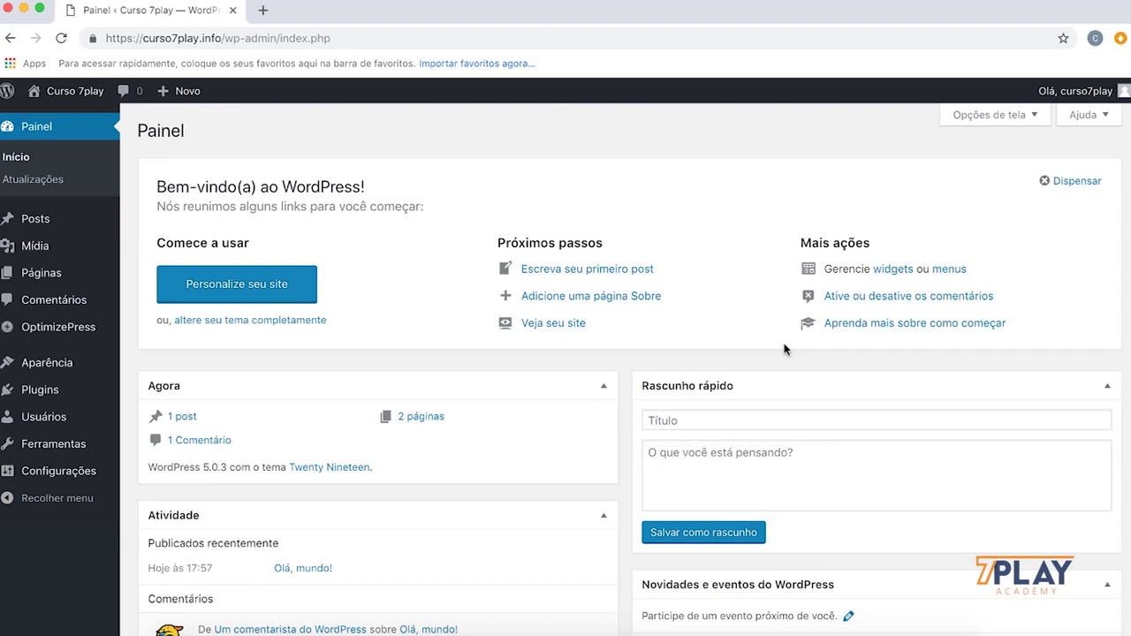
- Search for Google Analytics in a new browser tab and start signing up for a new account
click(263, 9)
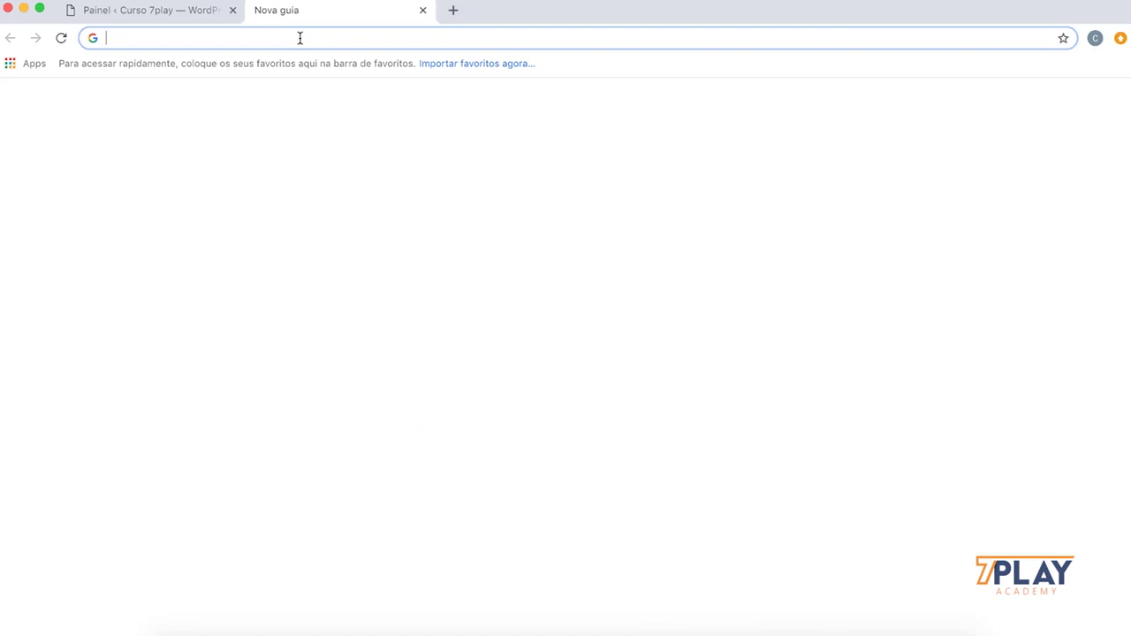
text(google ana)
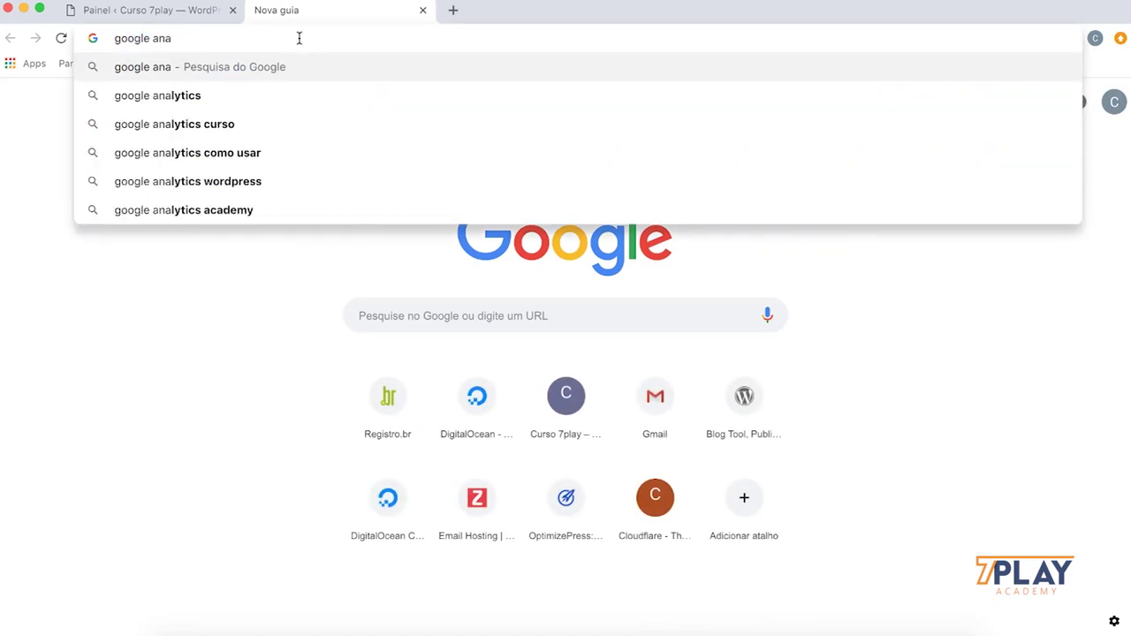
key(Down)
key(Return)
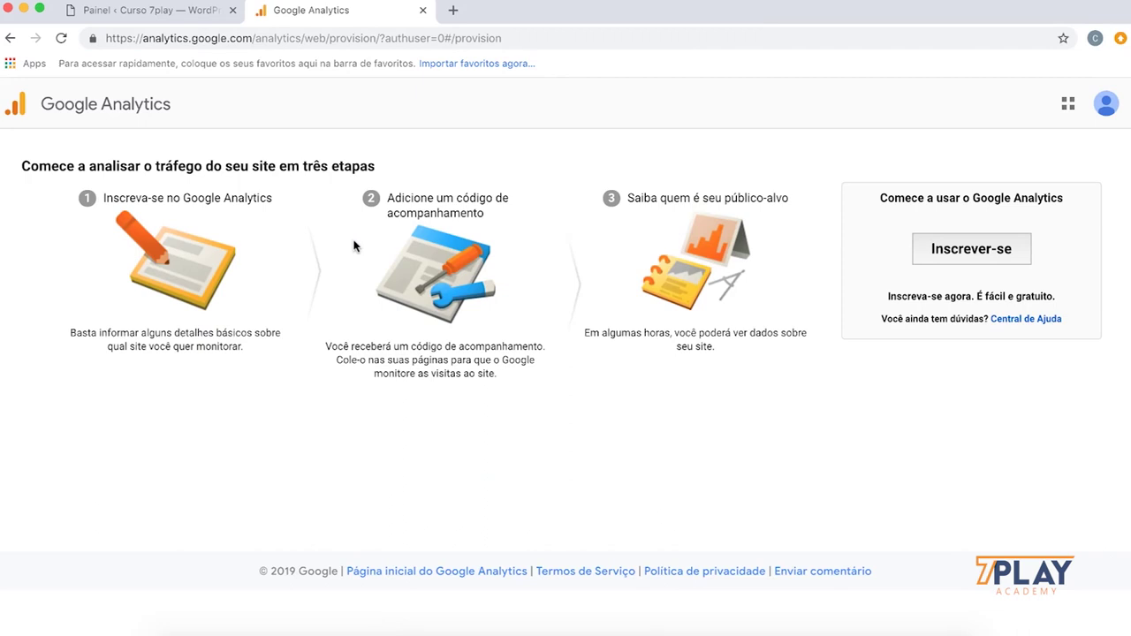
click(1001, 253)
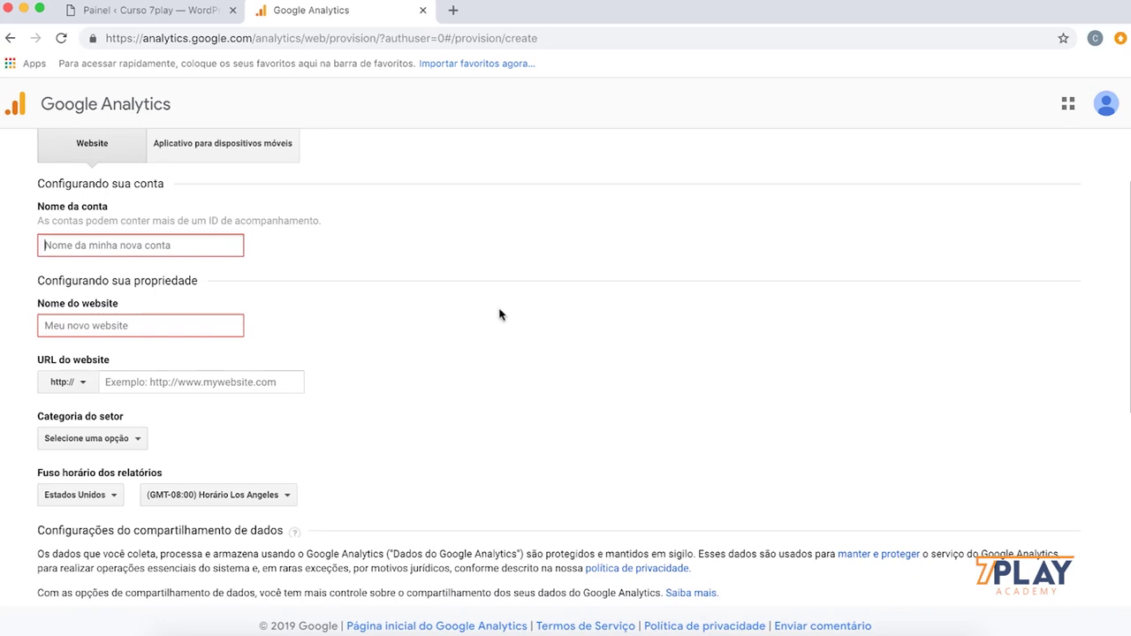
- Enter Curso 7Play as both the account name and the website name
text(Cu)
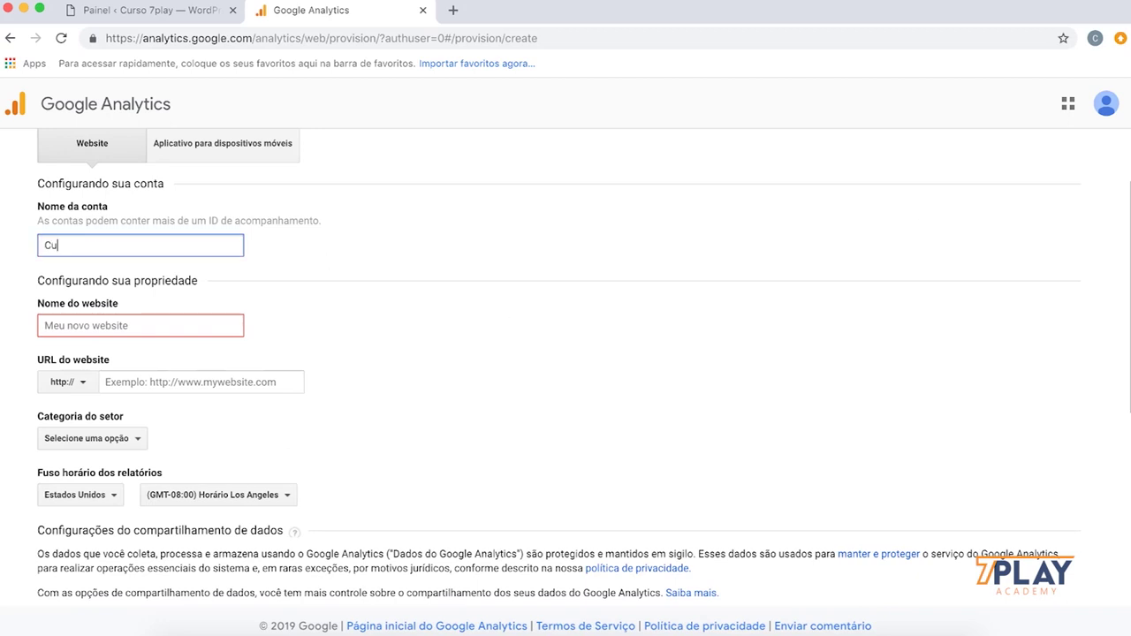
text(roo 7Play)
key(Tab)
text(Cu)
key(BackSpace)
text(urso 7Play)
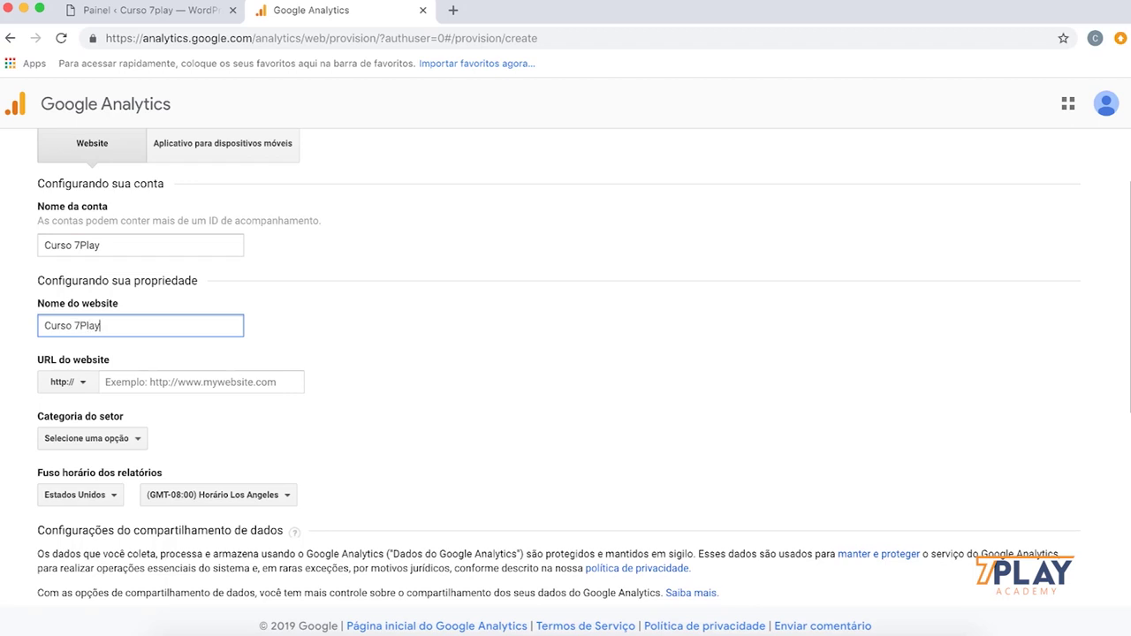
key(Tab)
key(Tab)
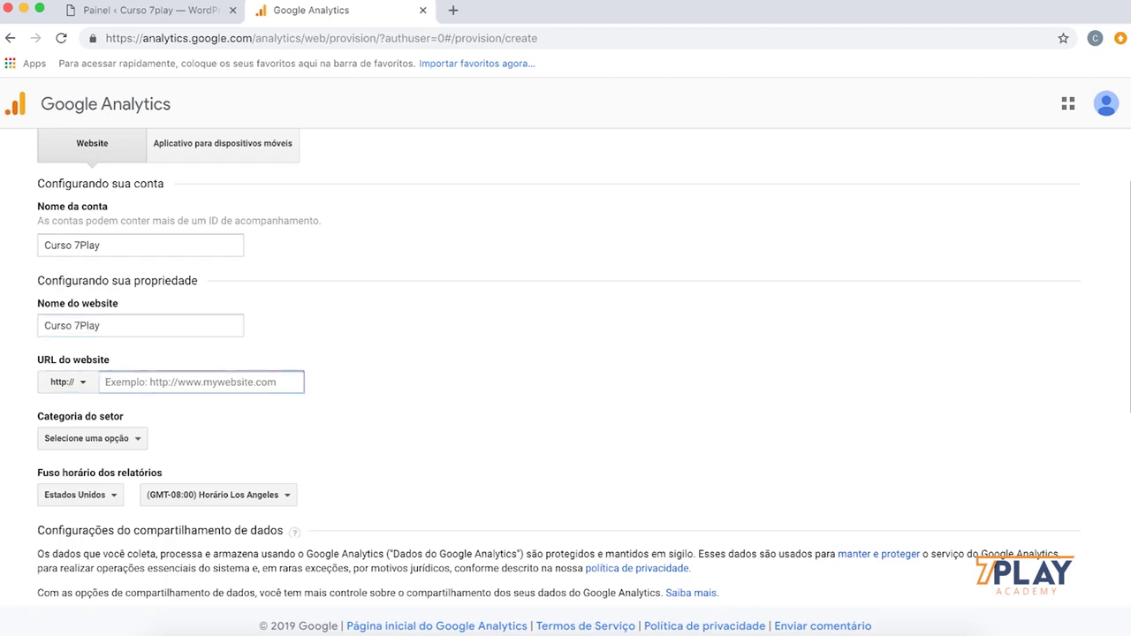
click(87, 388)
click(91, 436)
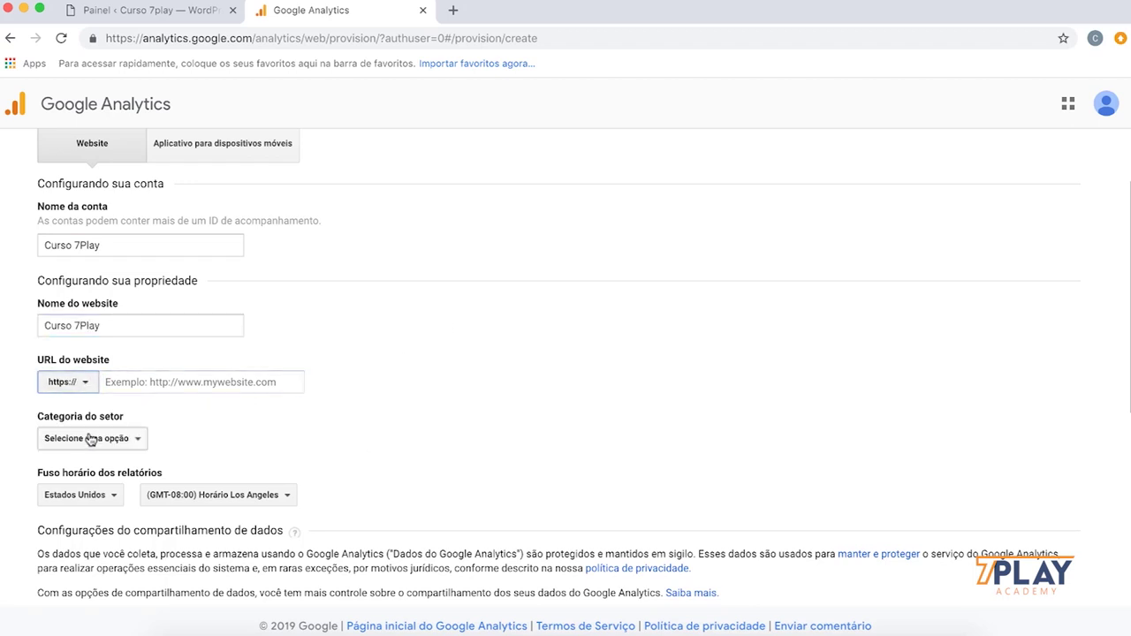
click(156, 383)
text(curso7play.co)
key(BackSpace)
key(BackSpace)
text(info)
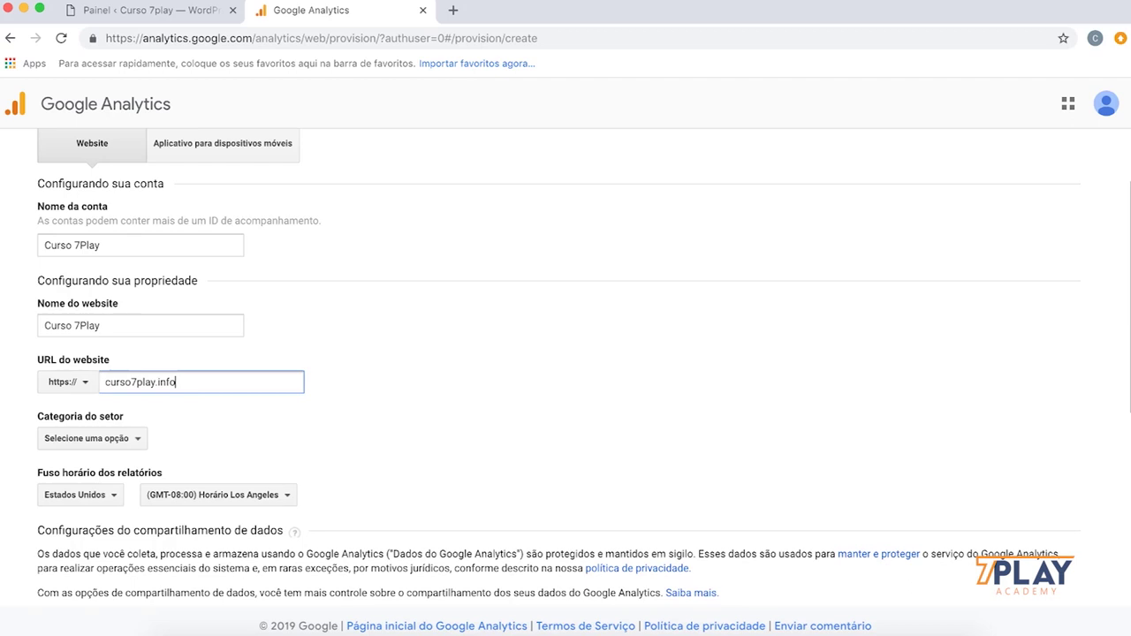
- Choose Outros as the website's industry category
scroll(378, 346, down, 3)
click(120, 306)
scroll(127, 365, down, 10)
click(76, 527)
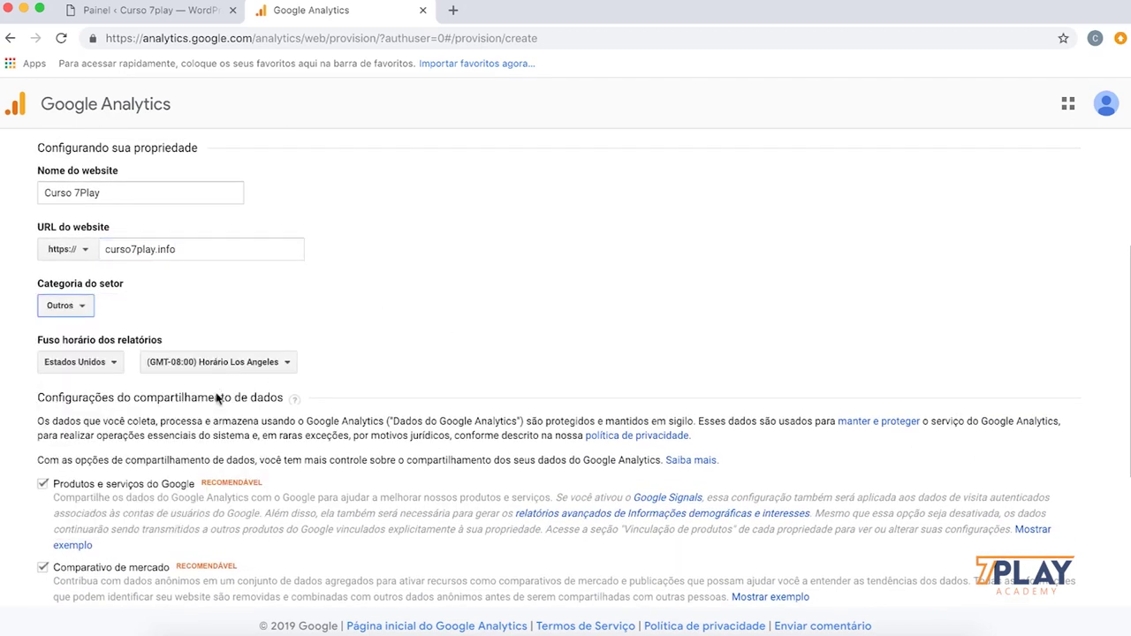
- Set the report time zone to Brasil, (GMT-02:00) Horário São Paulo
scroll(217, 398, down, 1)
click(115, 301)
text(br)
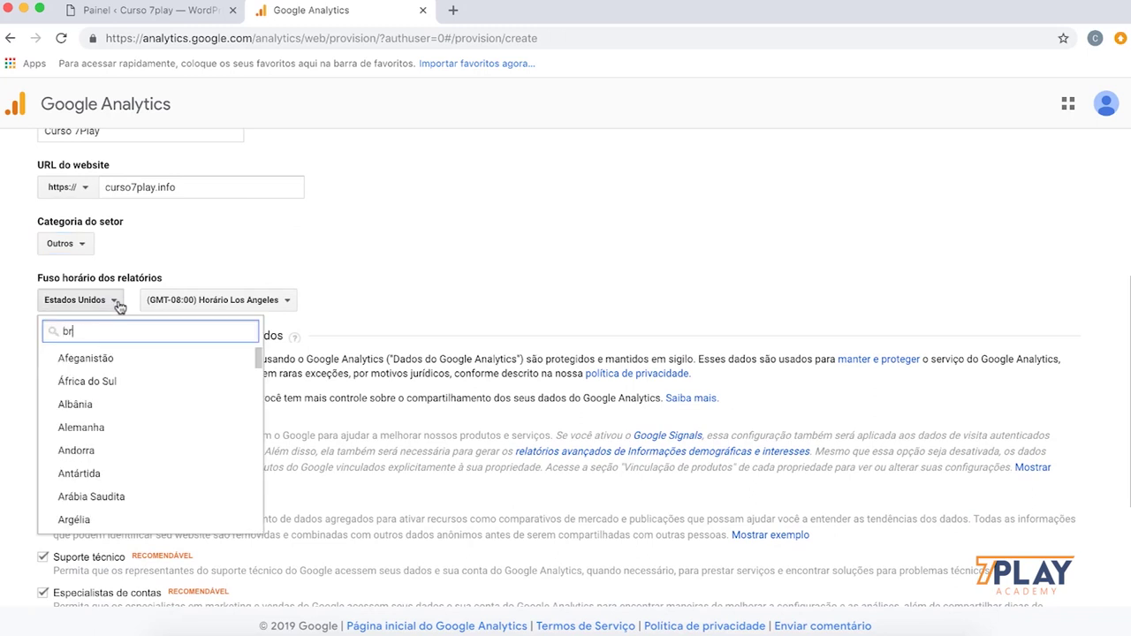
text(as)
key(Return)
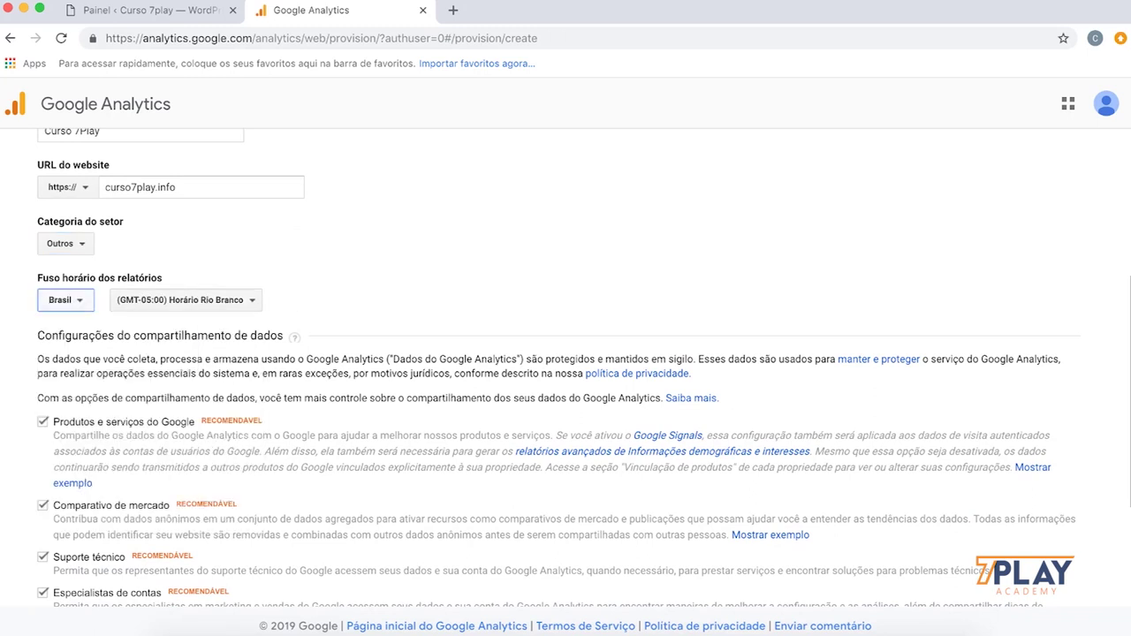
click(121, 306)
scroll(220, 441, down, 1)
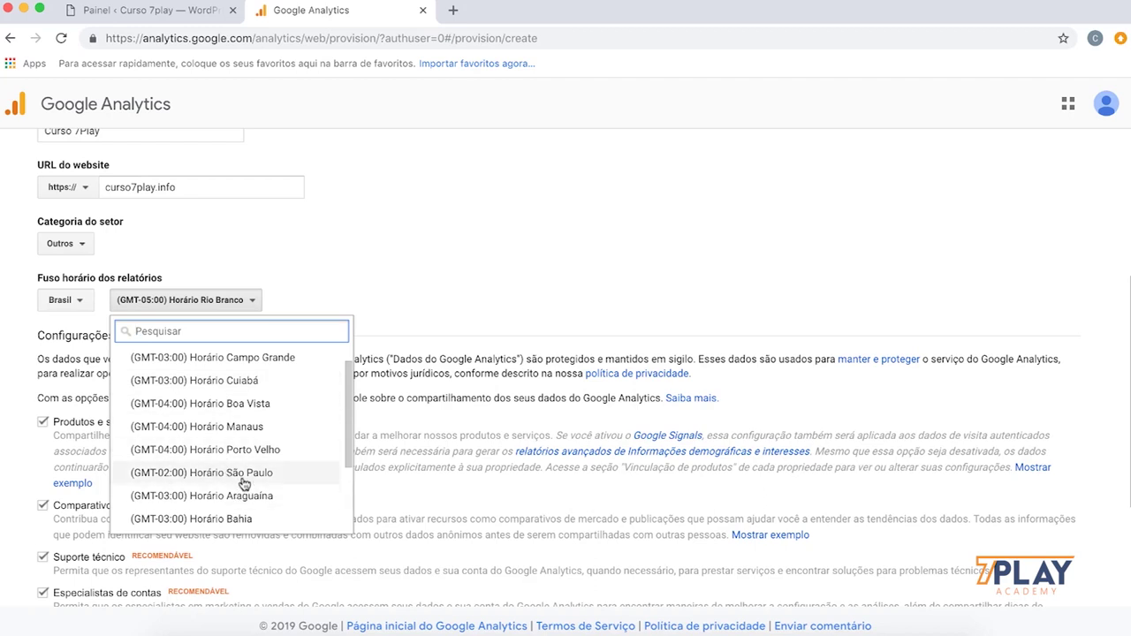
click(244, 474)
- Review the new account form, keep all data-sharing options enabled, and request the tracking ID
scroll(242, 480, down, 3)
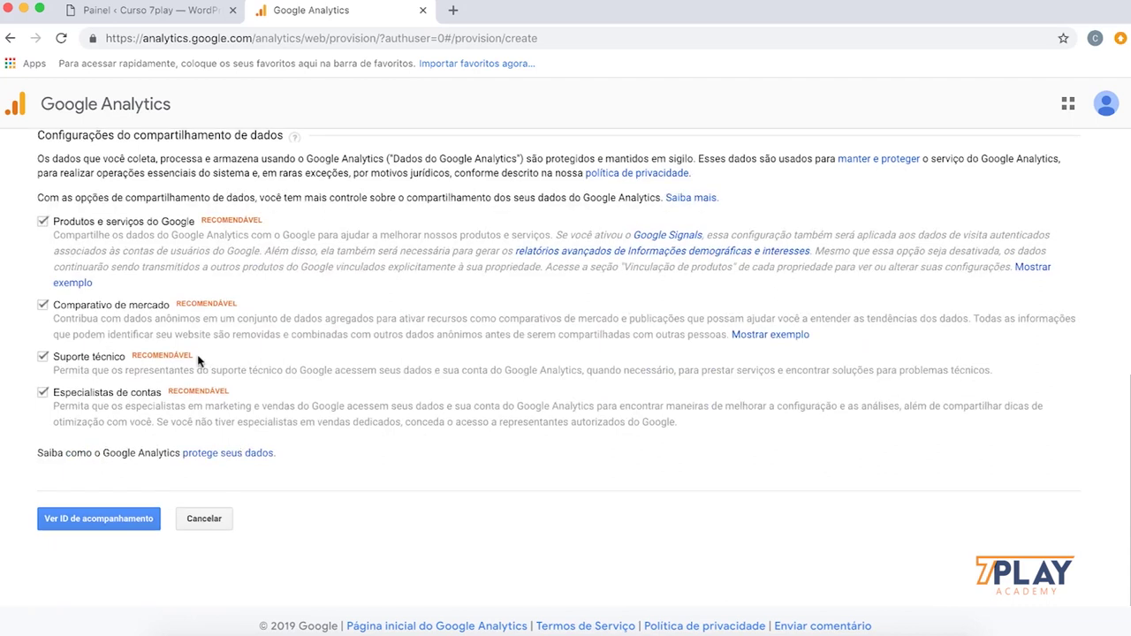
scroll(311, 363, up, 6)
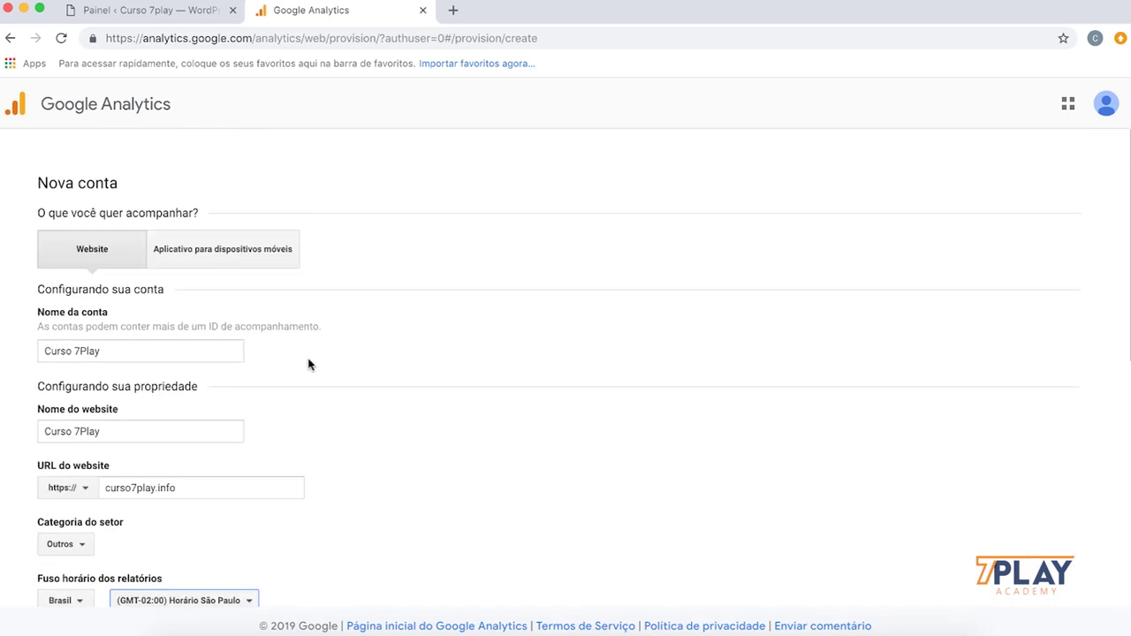
scroll(309, 365, down, 6)
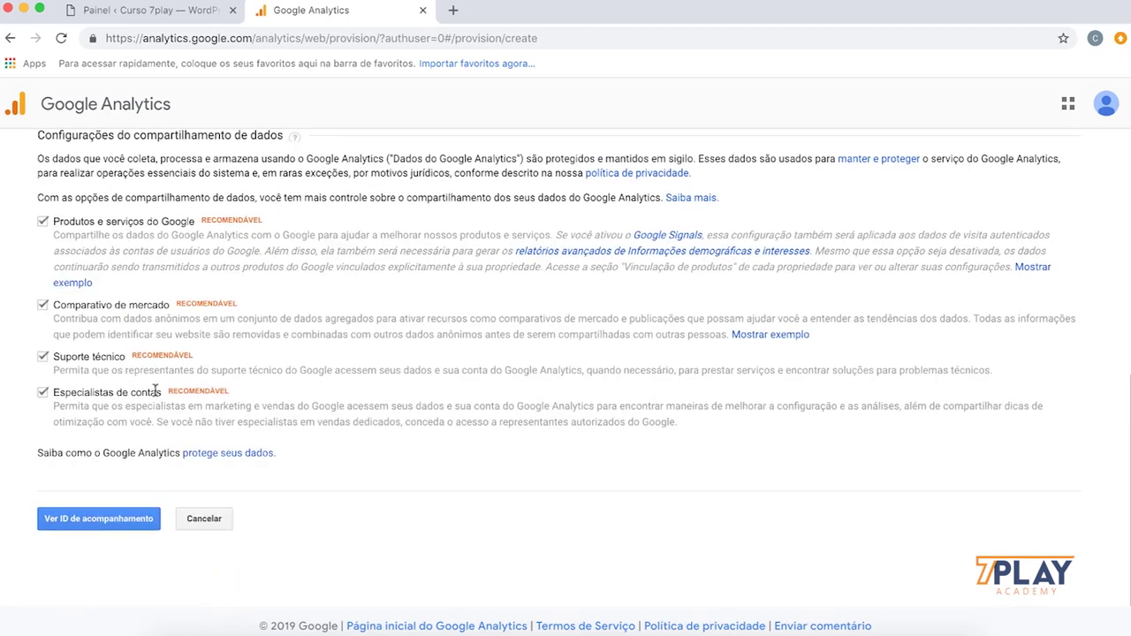
click(75, 525)
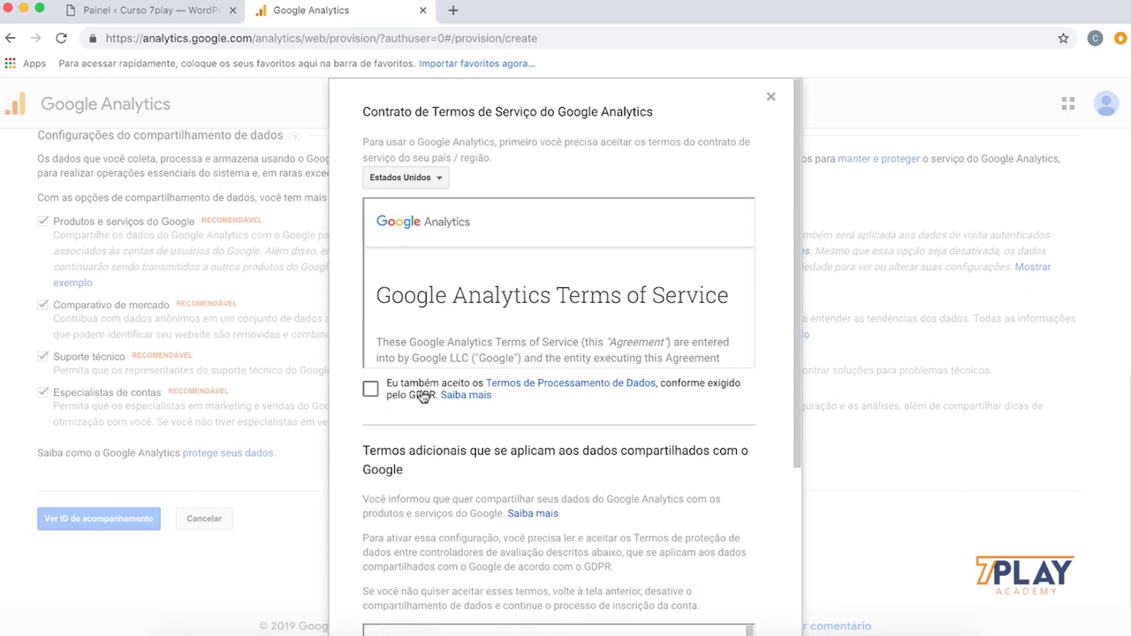
- Accept the Analytics terms of service, including the data processing terms and the controller data protection terms
click(370, 389)
scroll(445, 435, down, 2)
scroll(446, 435, down, 4)
click(370, 560)
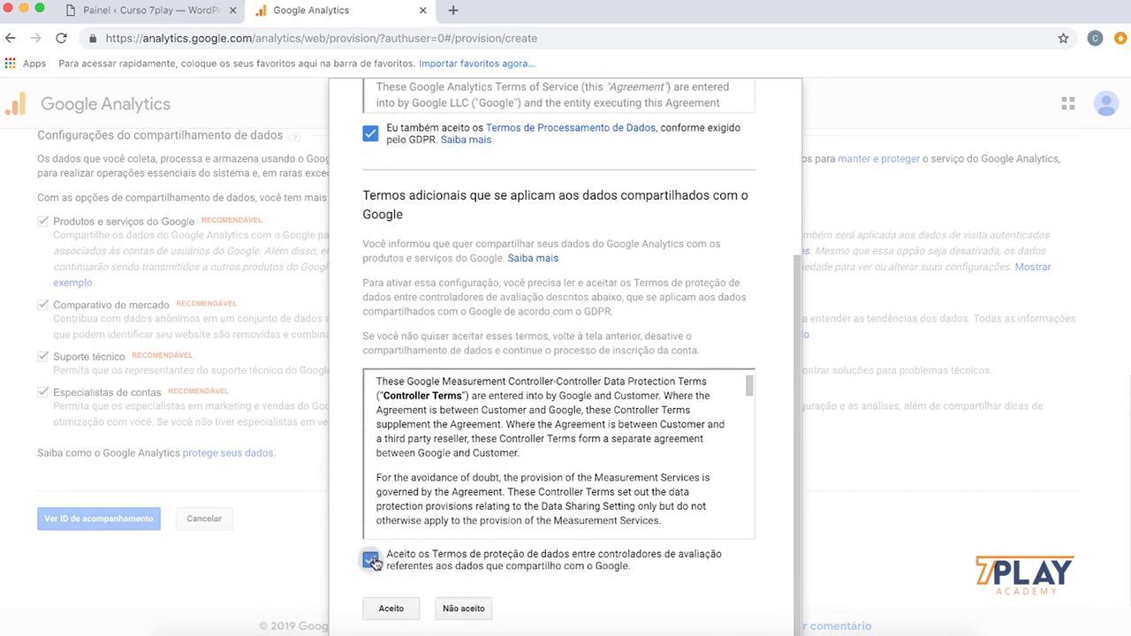
click(375, 610)
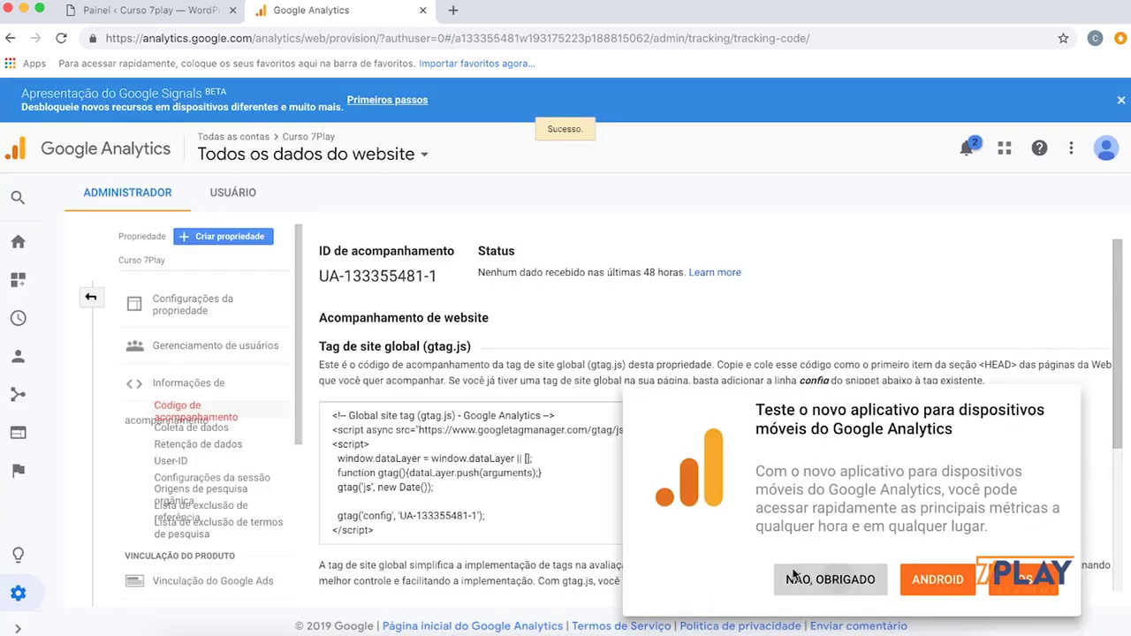
- Decline the mobile app offer and copy the entire global site tag (gtag.js) tracking code
click(793, 578)
scroll(420, 399, down, 2)
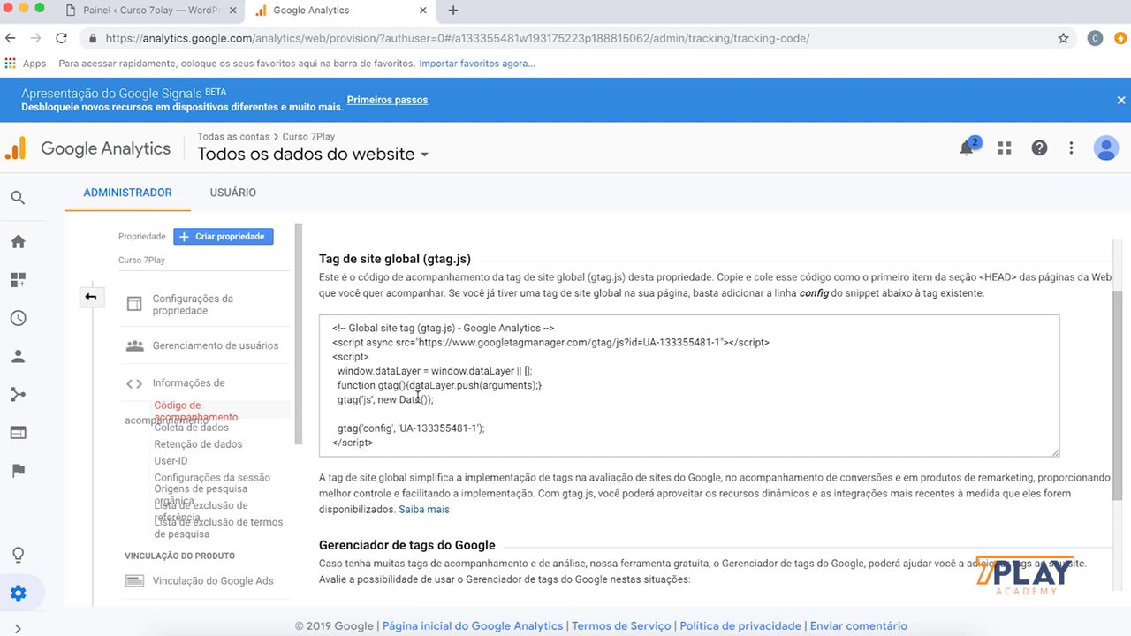
click(661, 261)
click(389, 444)
key(super+c)
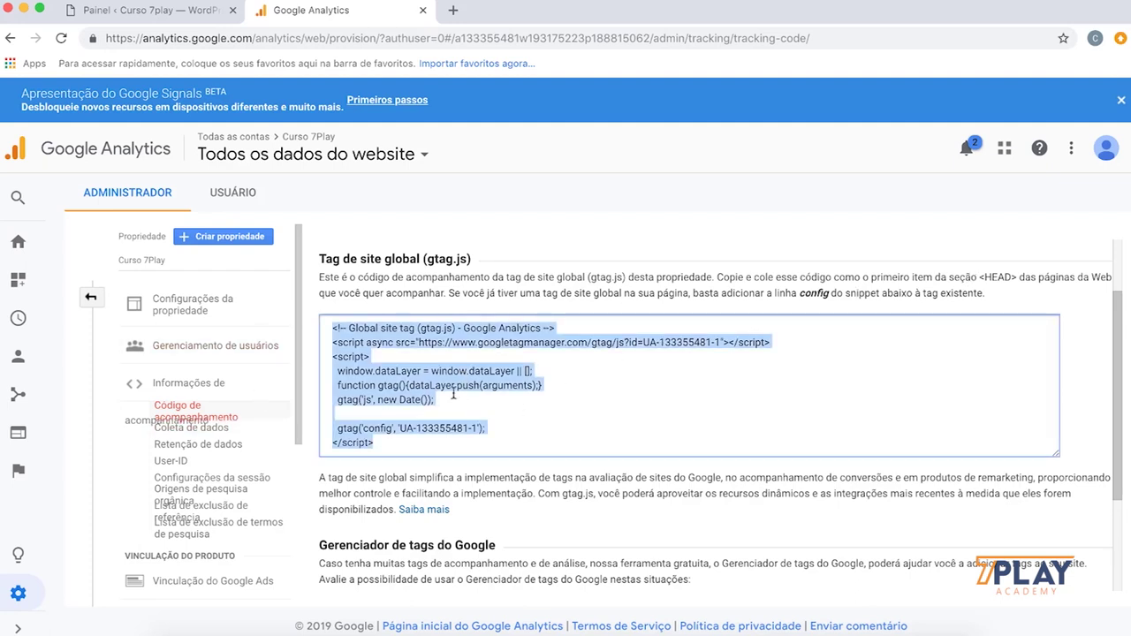
scroll(414, 389, down, 1)
right_click(391, 357)
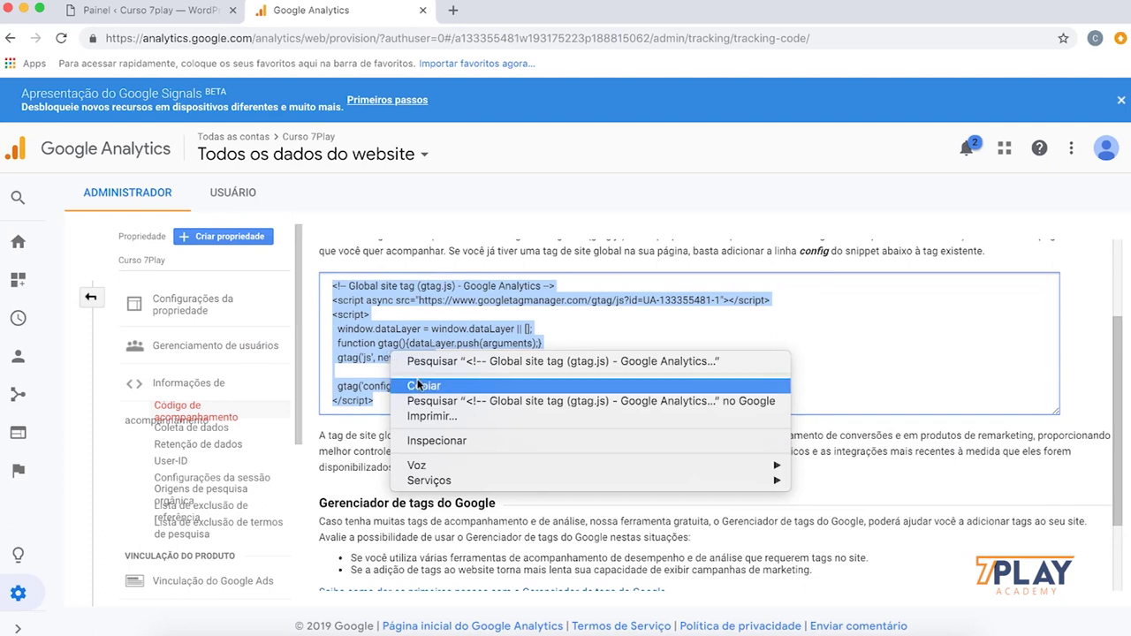
click(429, 387)
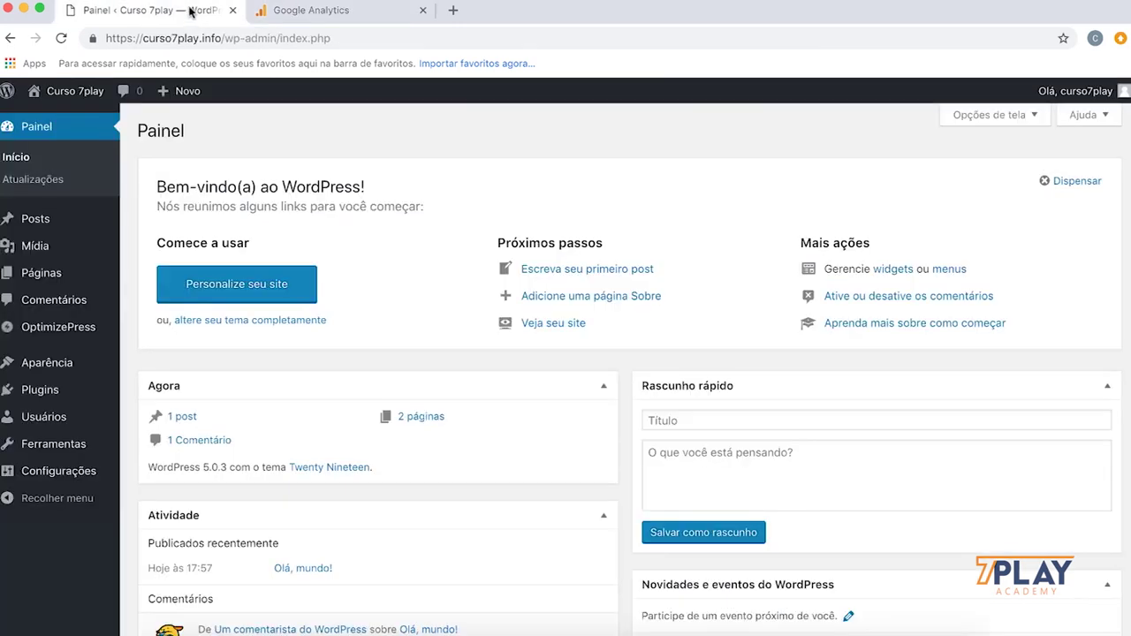
- Switch to the WordPress admin and expand the Analytics & Tracking settings in the OptimizePress dashboard
click(177, 10)
mouse_move(85, 329)
click(167, 354)
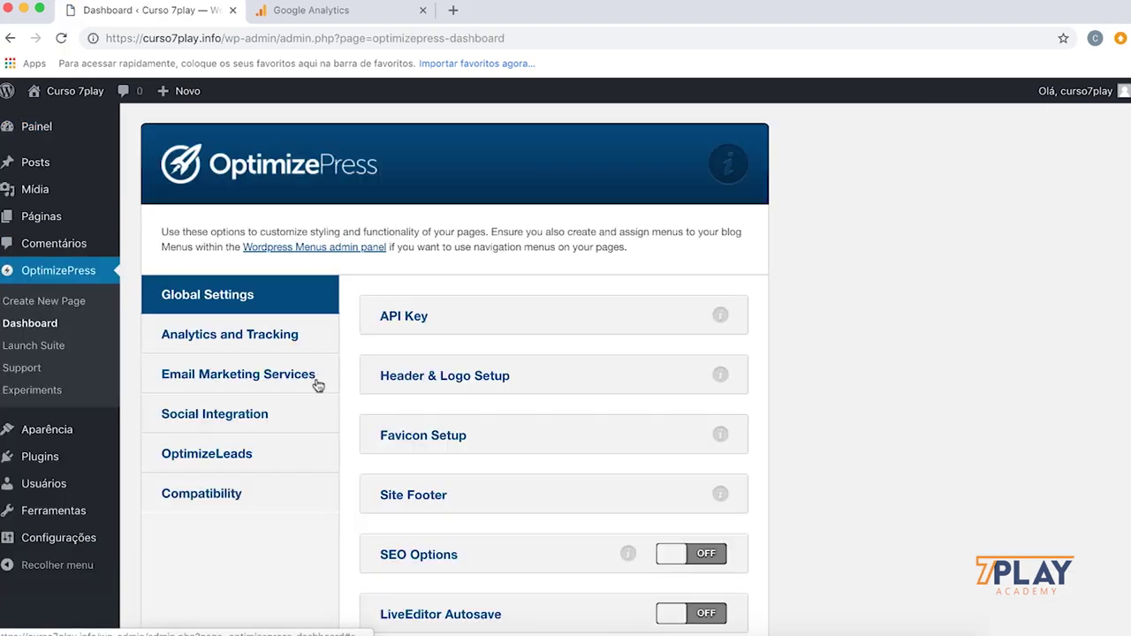
click(218, 340)
click(456, 327)
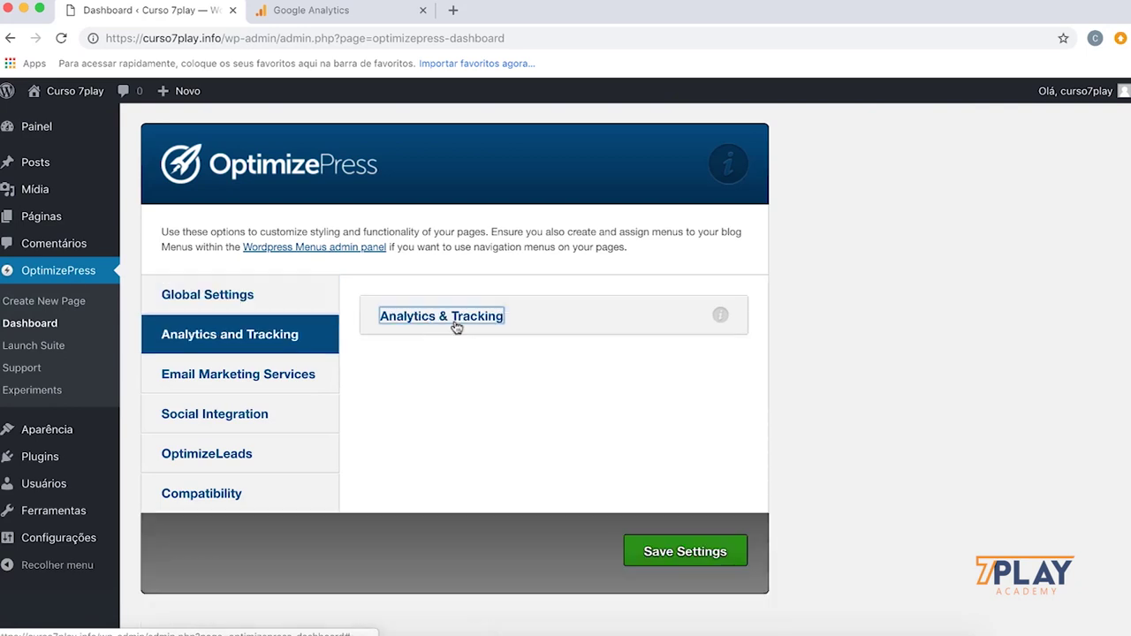
scroll(460, 326, down, 2)
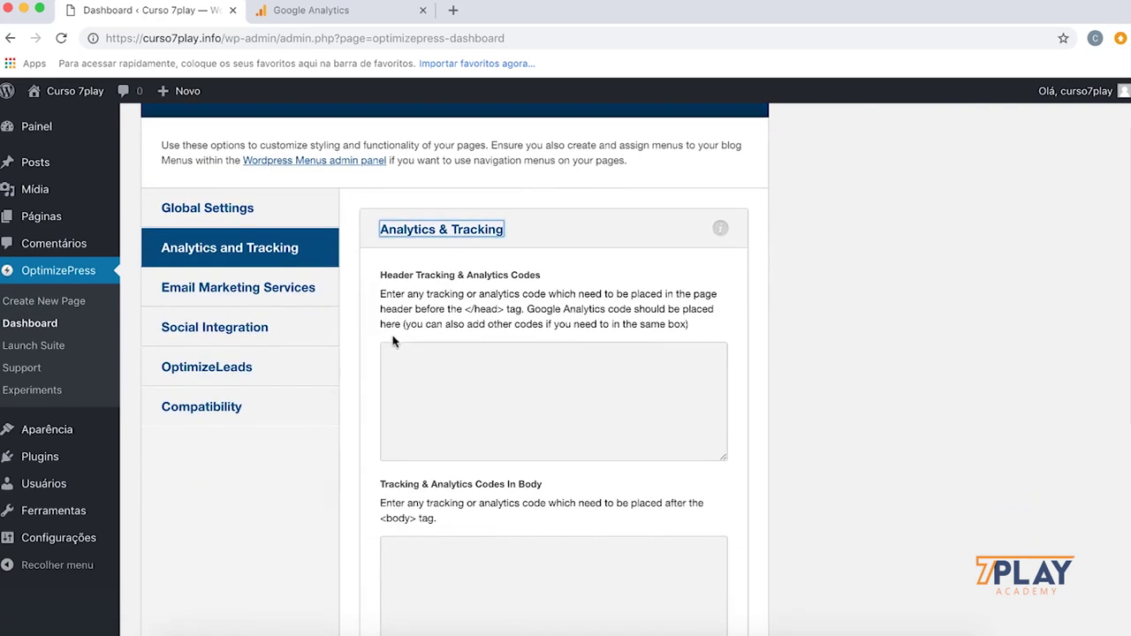
- Compare the header tracking field's </head> instructions with the global site tag placement instructions in Google Analytics
drag(384, 284, 502, 313)
click(473, 302)
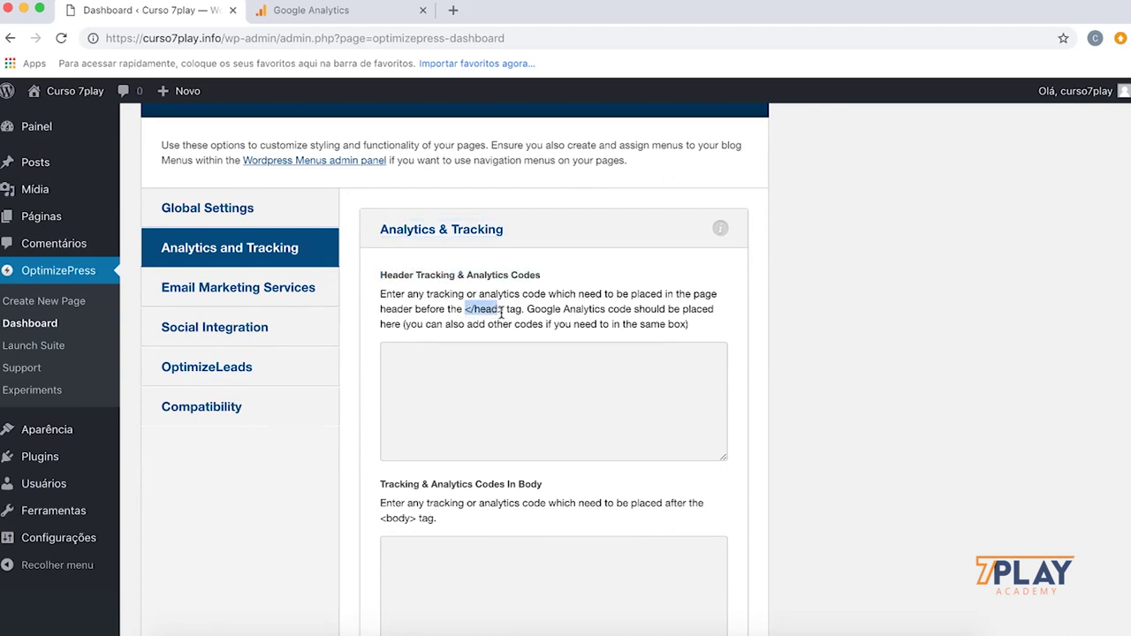
drag(465, 309, 472, 309)
click(325, 10)
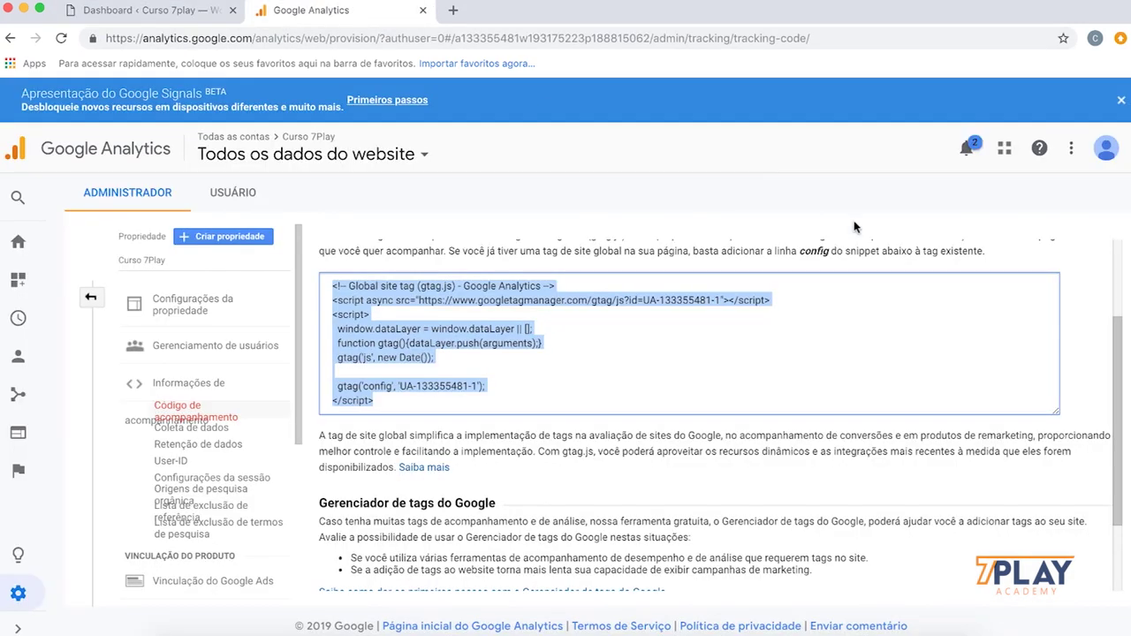
scroll(837, 285, up, 1)
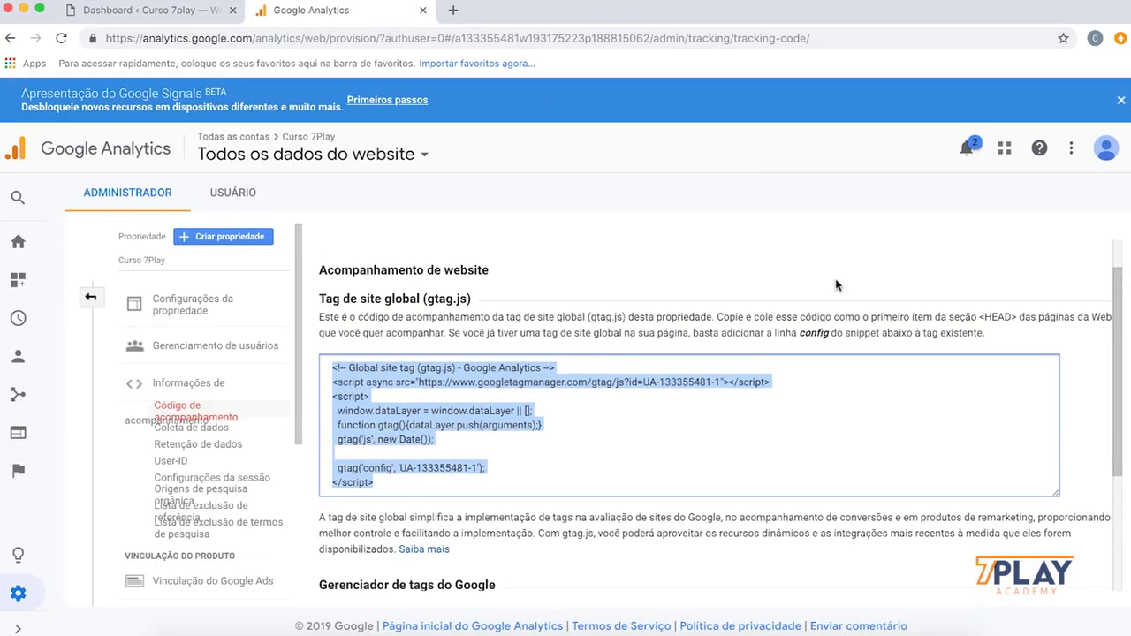
- Paste the copied global site tag into the Header Tracking & Analytics Codes field of OptimizePress
click(129, 12)
click(444, 402)
right_click(444, 402)
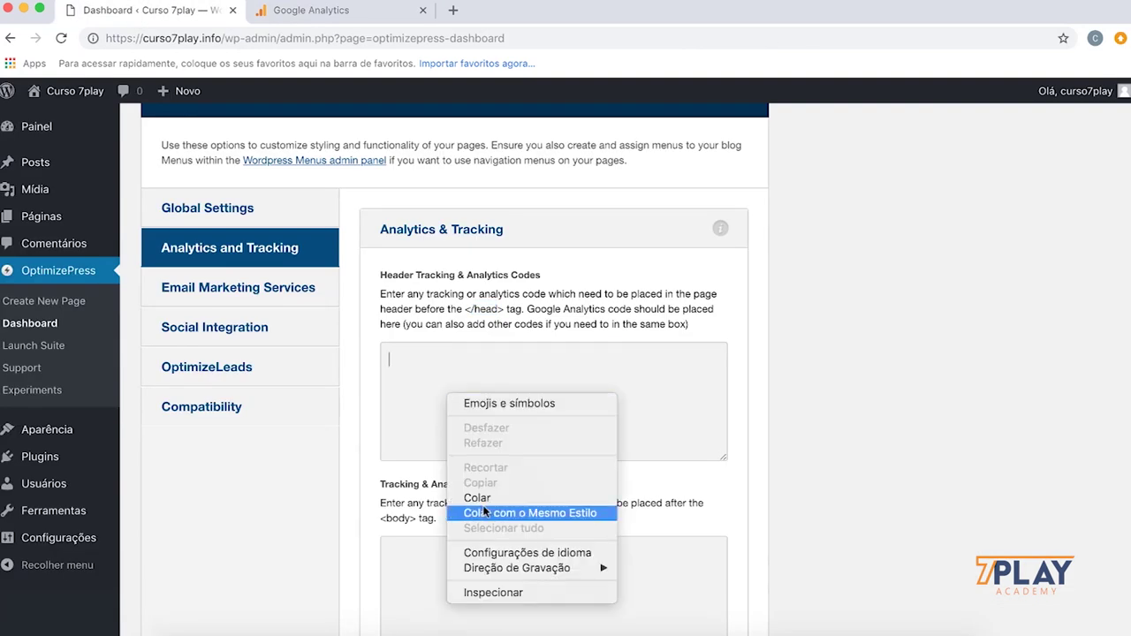
click(491, 497)
scroll(478, 444, up, 2)
scroll(478, 444, down, 2)
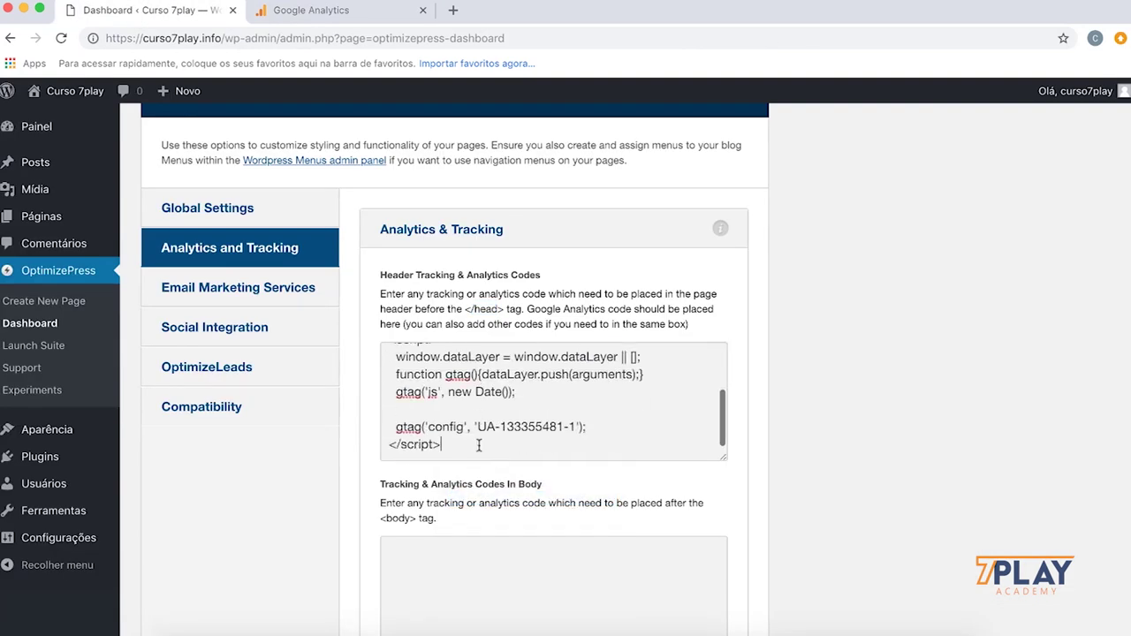
- Save the OptimizePress tracking settings and open the list of all WordPress pages
click(296, 10)
click(190, 11)
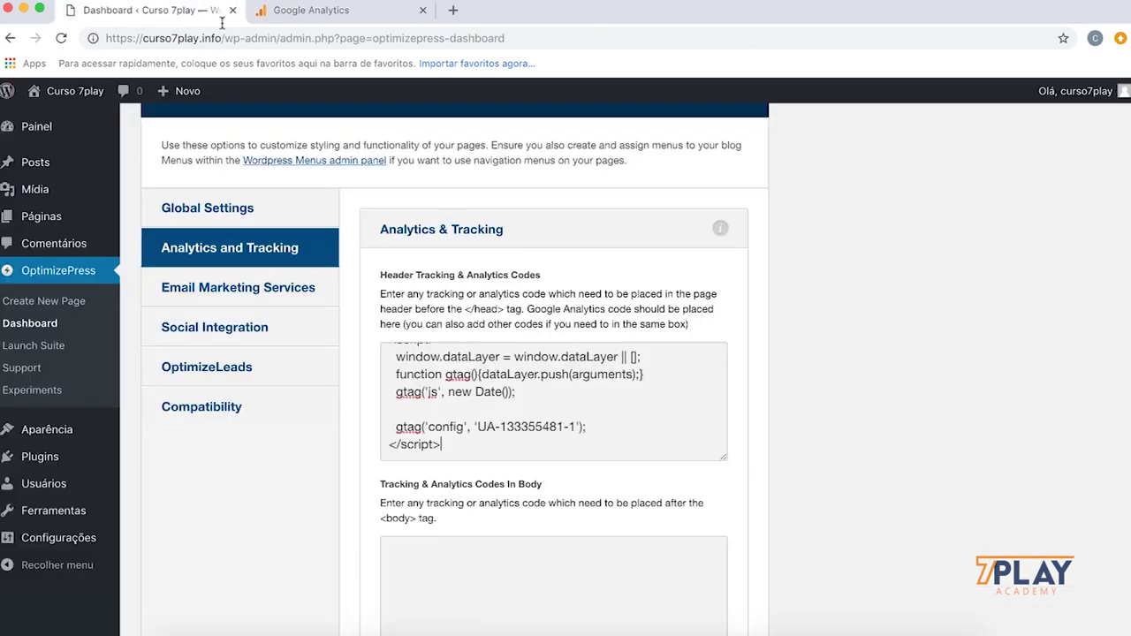
scroll(582, 293, down, 5)
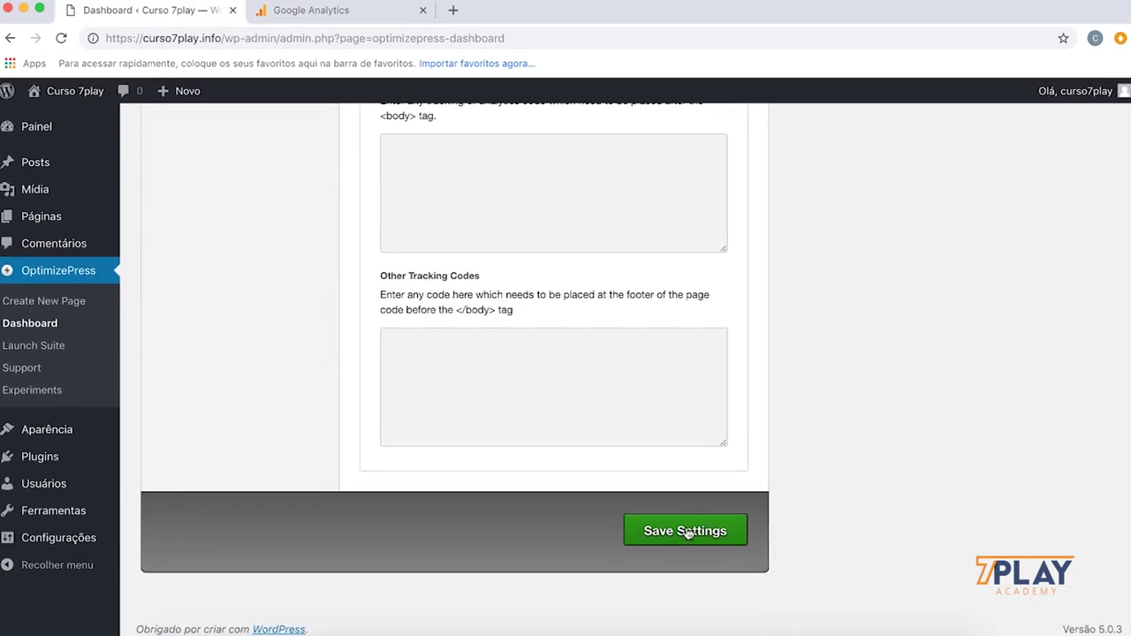
click(687, 533)
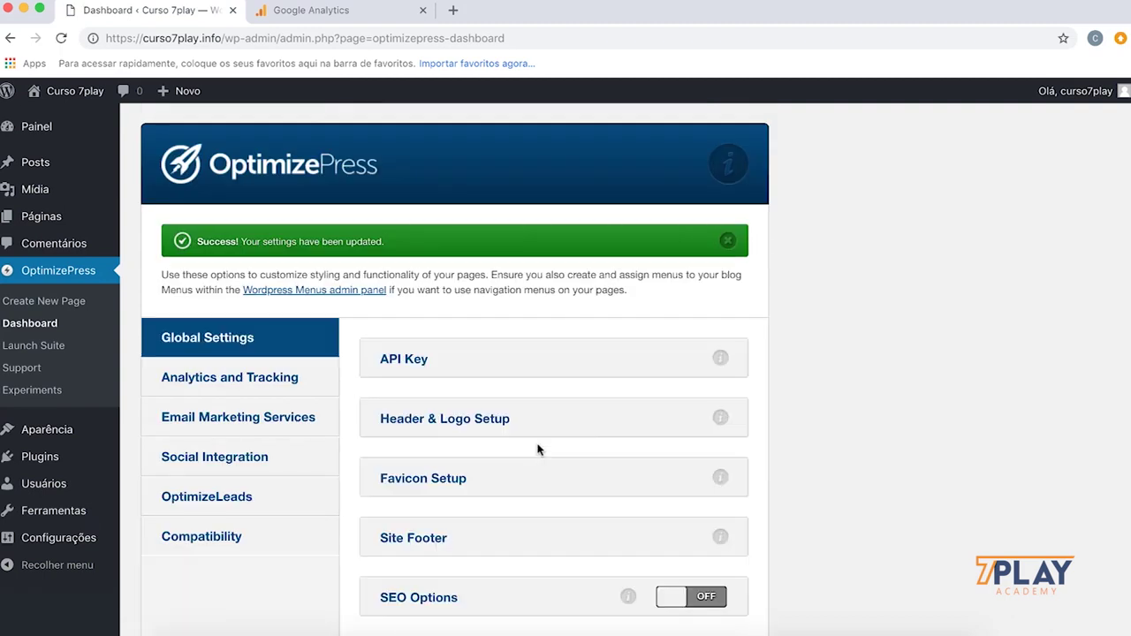
click(41, 219)
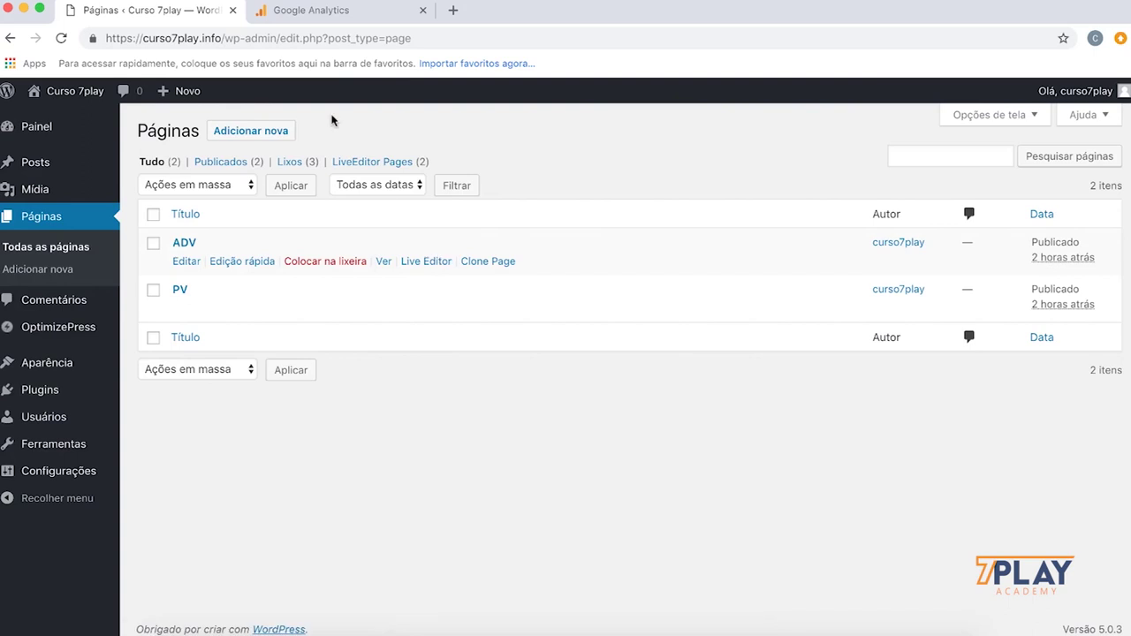
- Switch to Google Analytics and examine the active users in the real-time overview report
click(338, 14)
scroll(598, 258, down, 3)
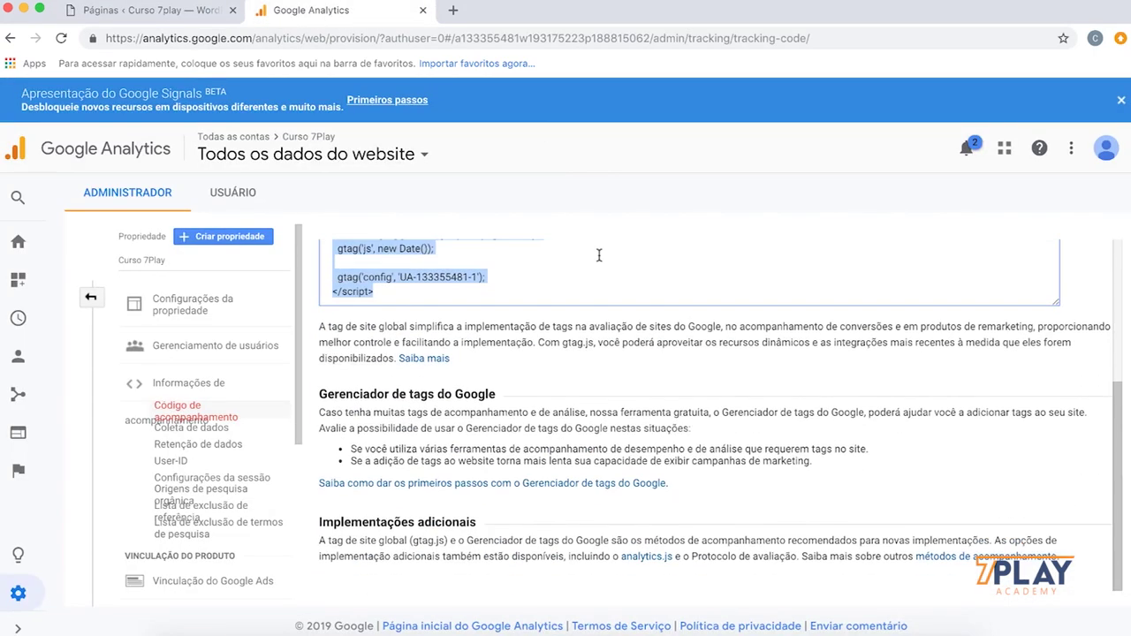
click(11, 244)
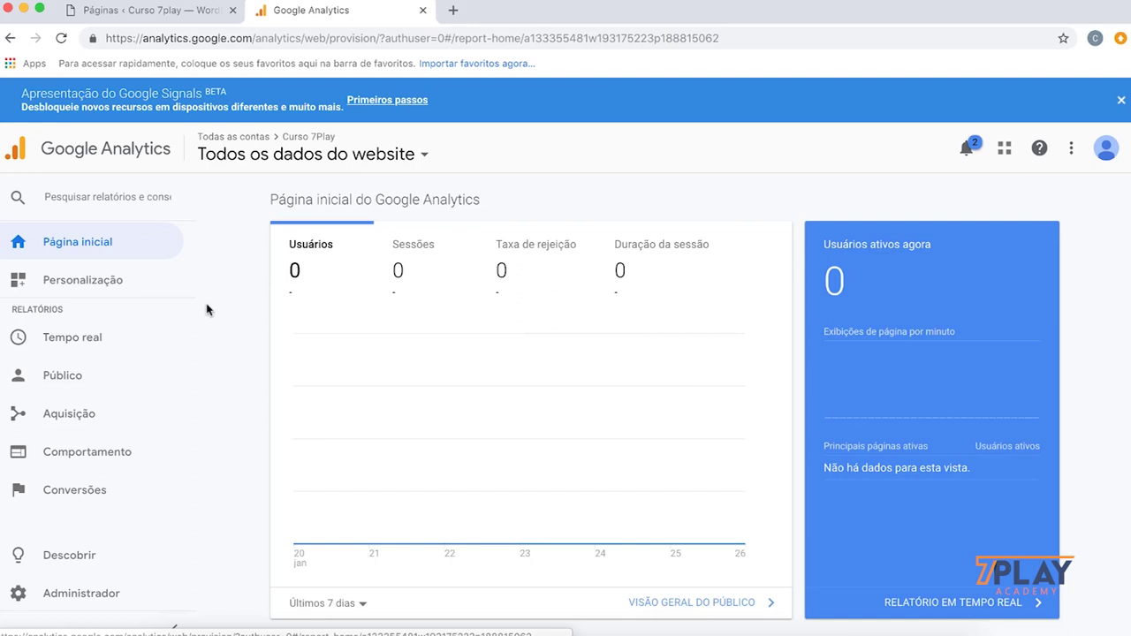
click(89, 340)
click(72, 373)
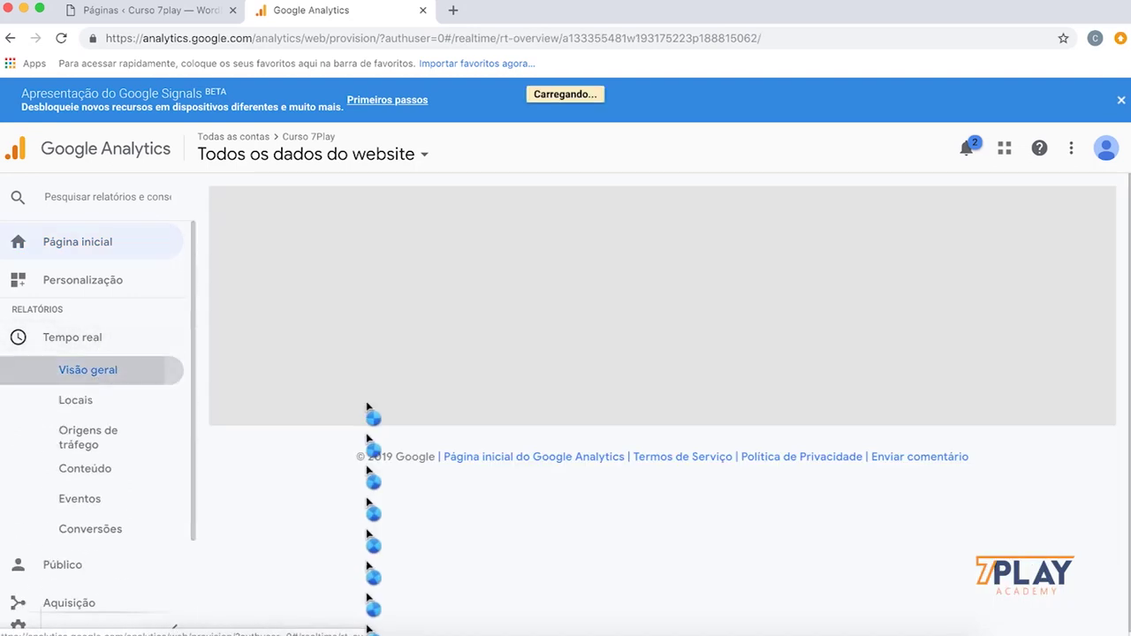
scroll(367, 404, down, 3)
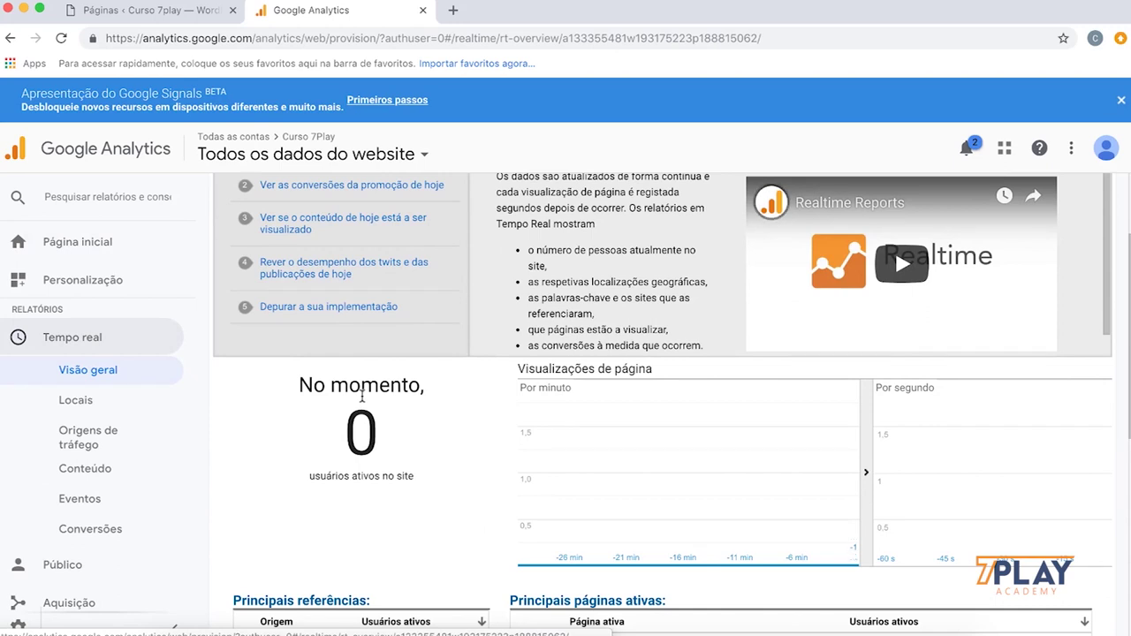
scroll(362, 399, down, 3)
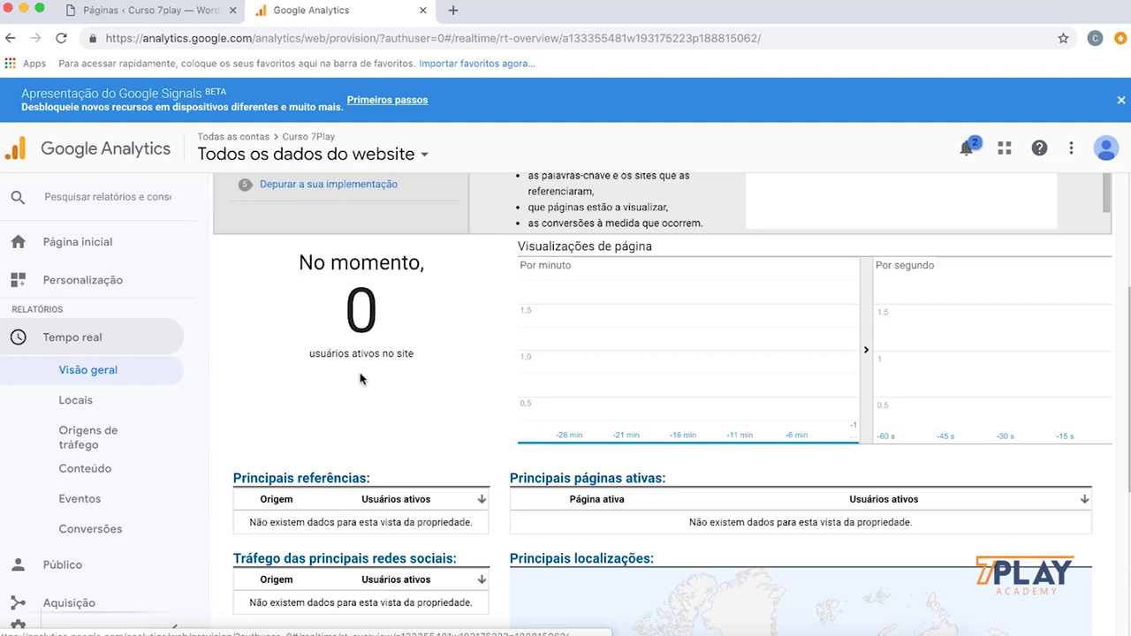
- Open the published PV page in a new tab from the WordPress pages list
click(143, 14)
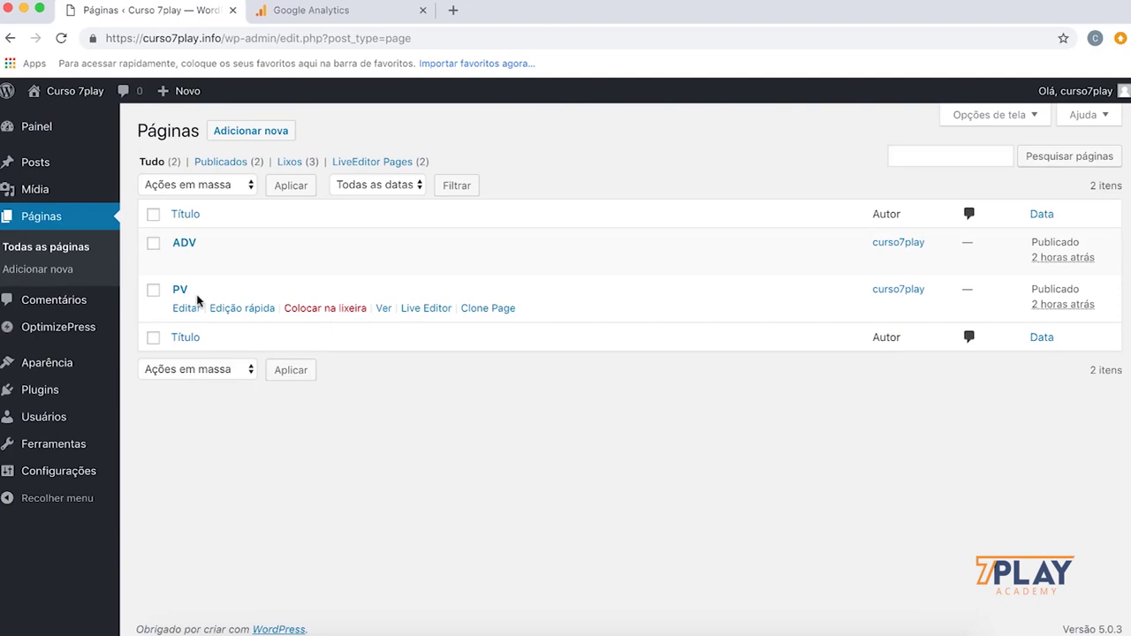
right_click(384, 309)
click(450, 285)
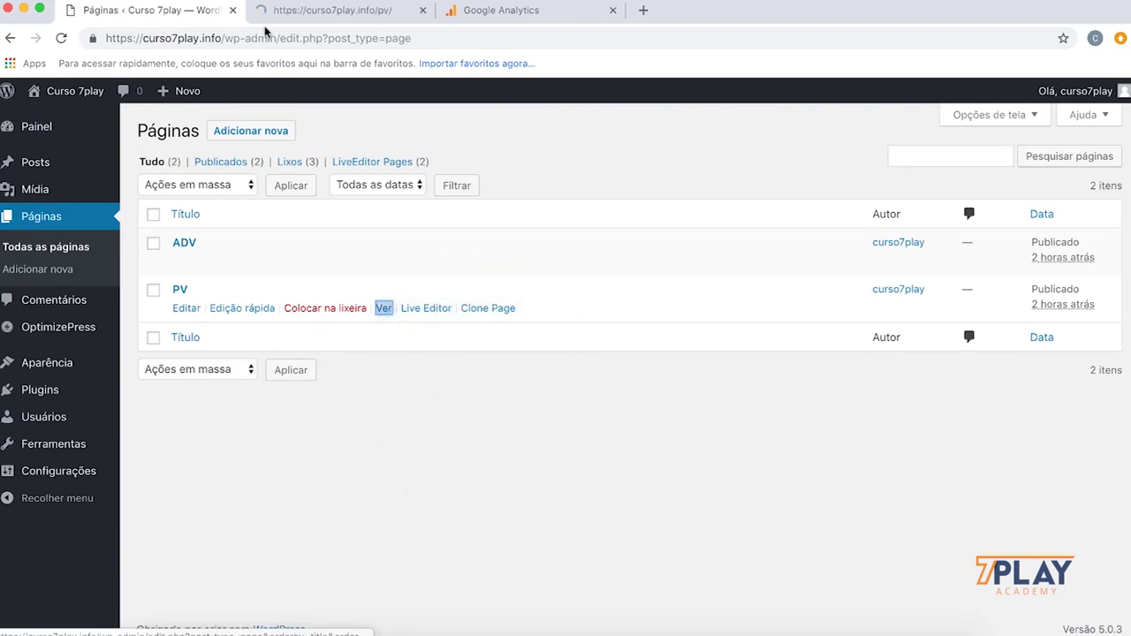
click(320, 23)
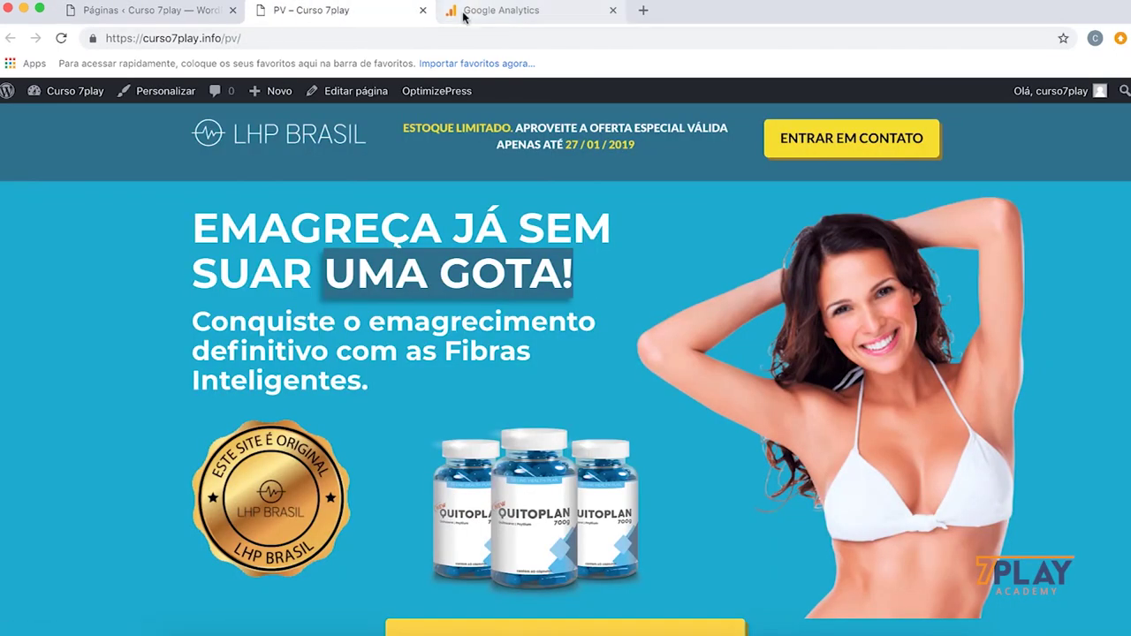
- Check the active users and top active pages in the real-time overview, dismissing the guided tour
click(508, 12)
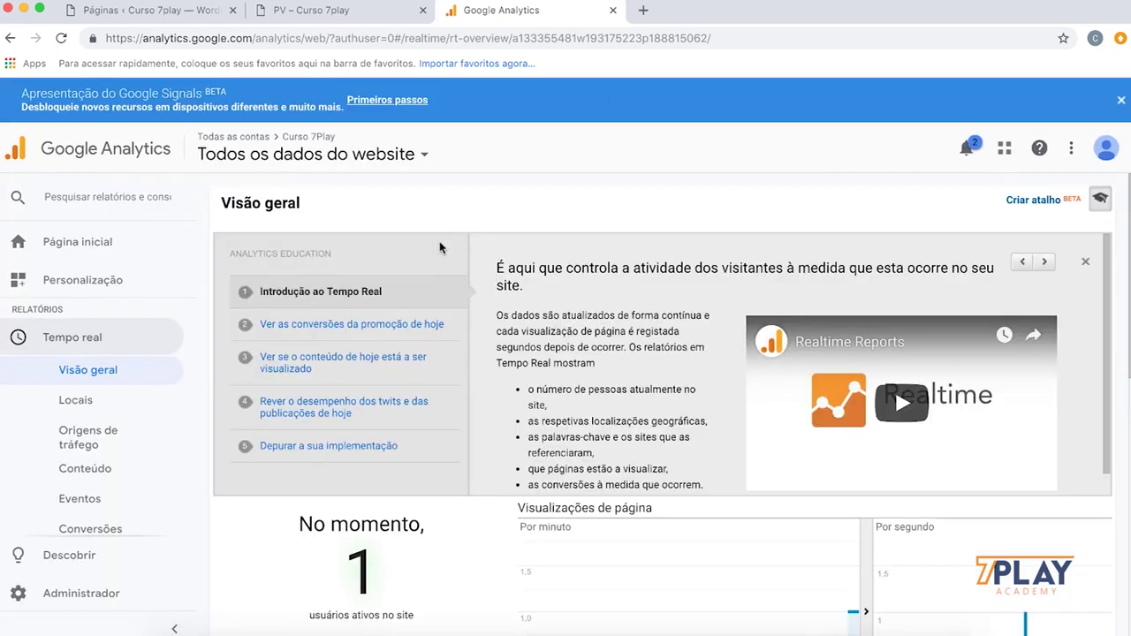
scroll(442, 384, down, 5)
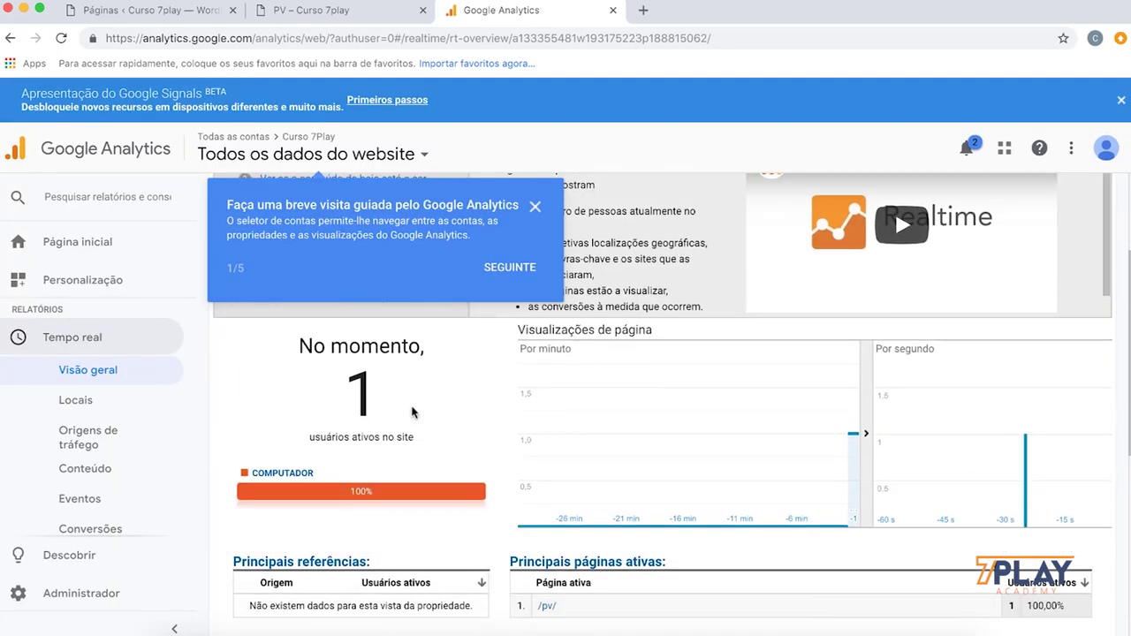
click(535, 207)
scroll(454, 245, down, 2)
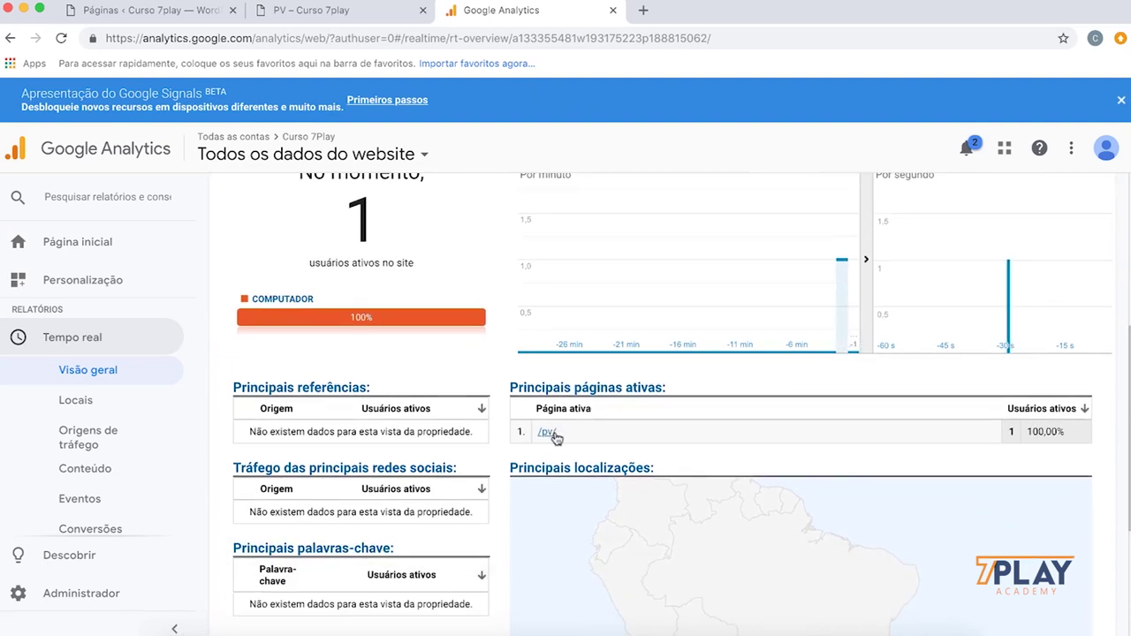
- Open the published ADV page in a new tab from the WordPress pages list
click(311, 14)
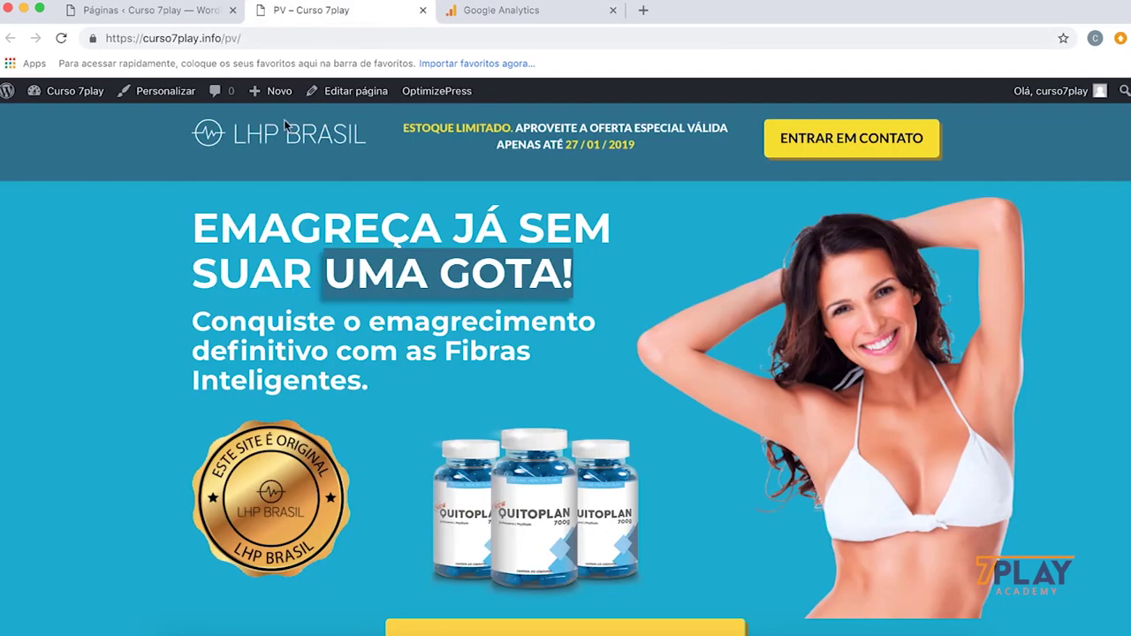
click(189, 14)
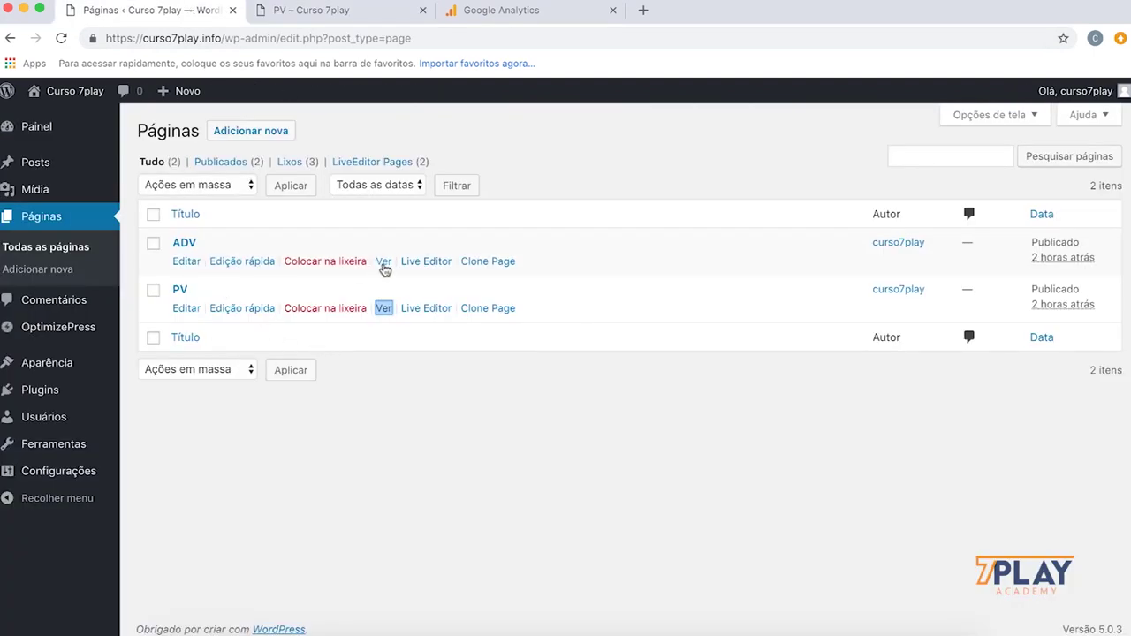
right_click(384, 268)
click(424, 269)
click(337, 12)
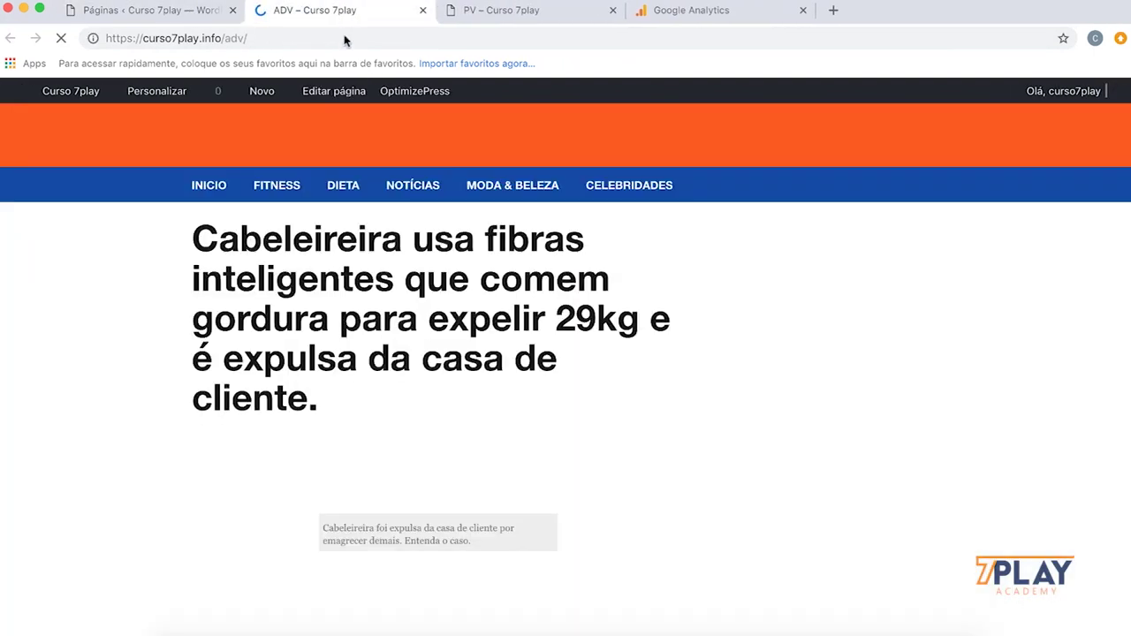
- Reload the real-time overview in Google Analytics and check the active users and active pages for the ADV visit
click(704, 14)
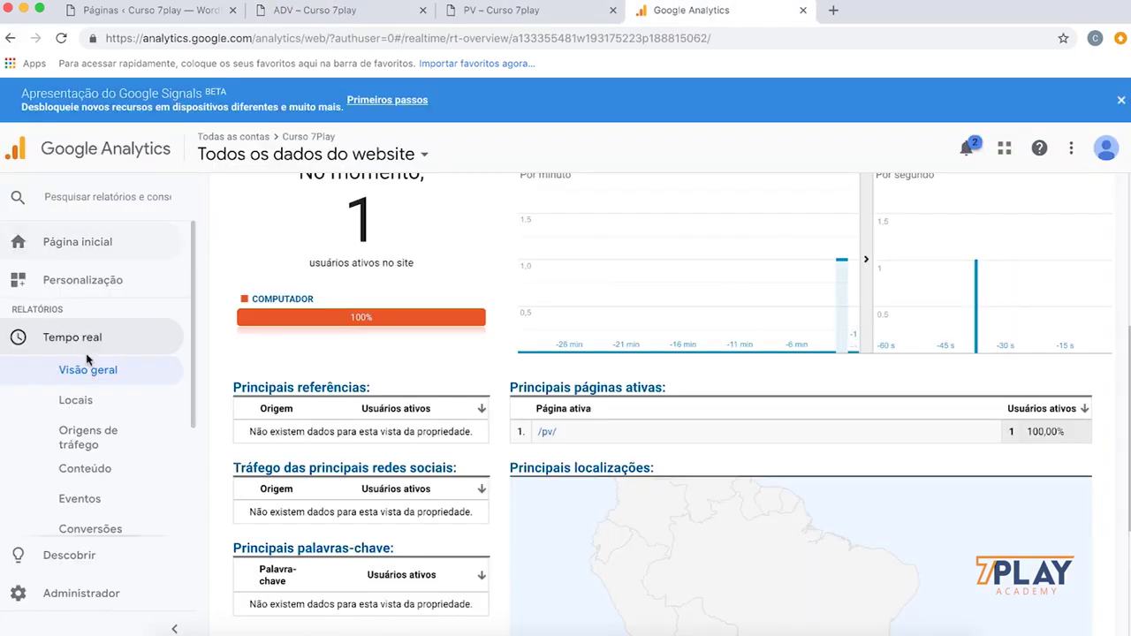
click(109, 378)
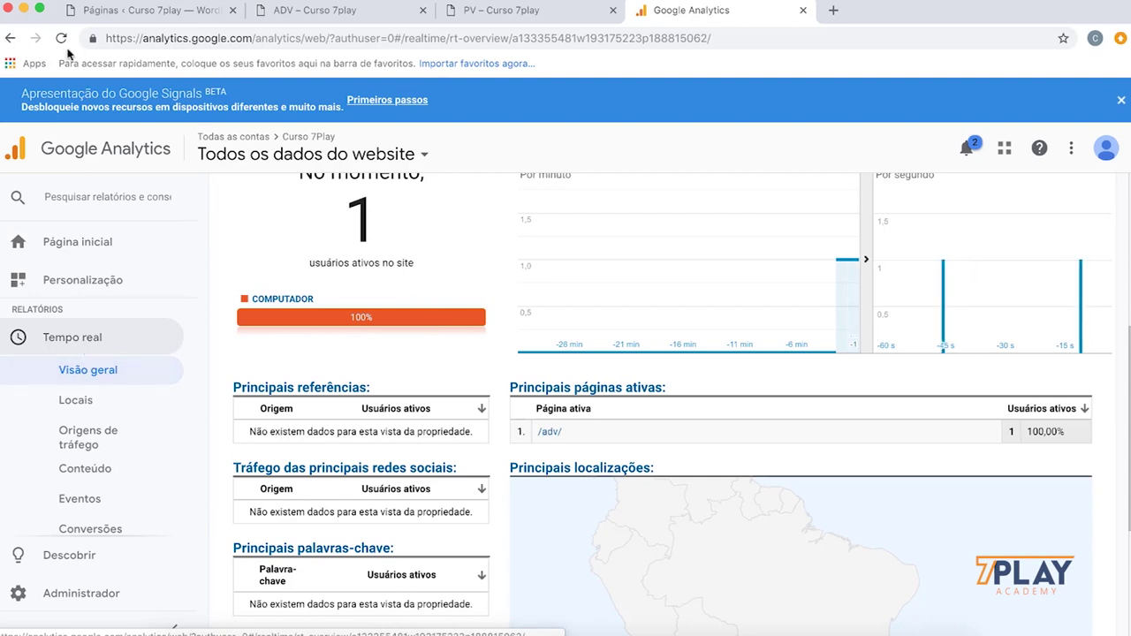
key(super+r)
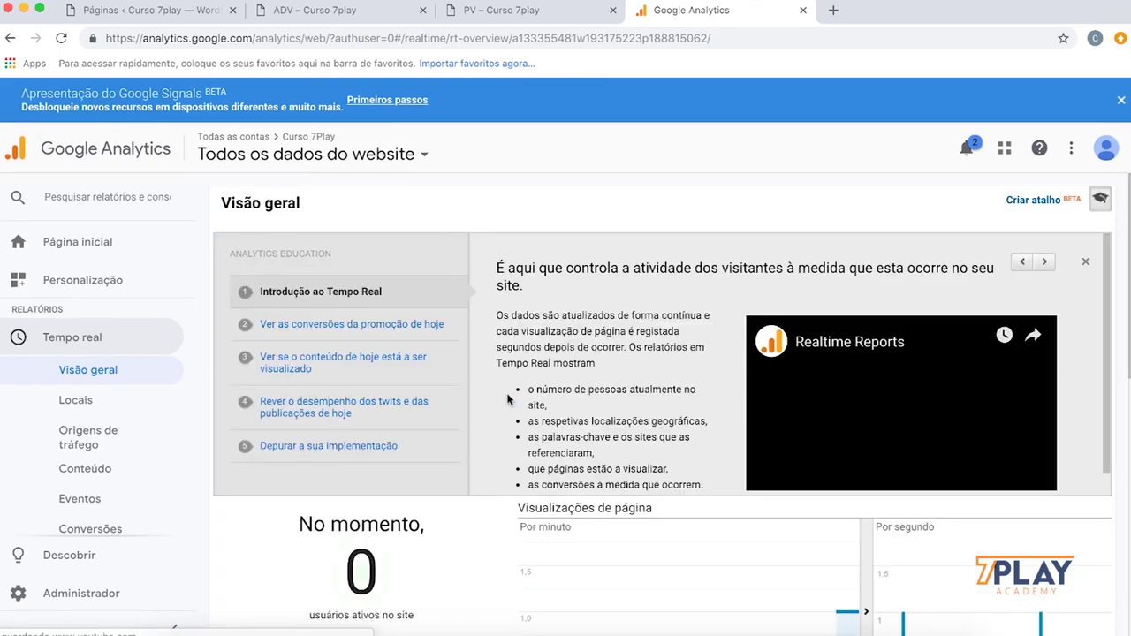
scroll(482, 380, down, 5)
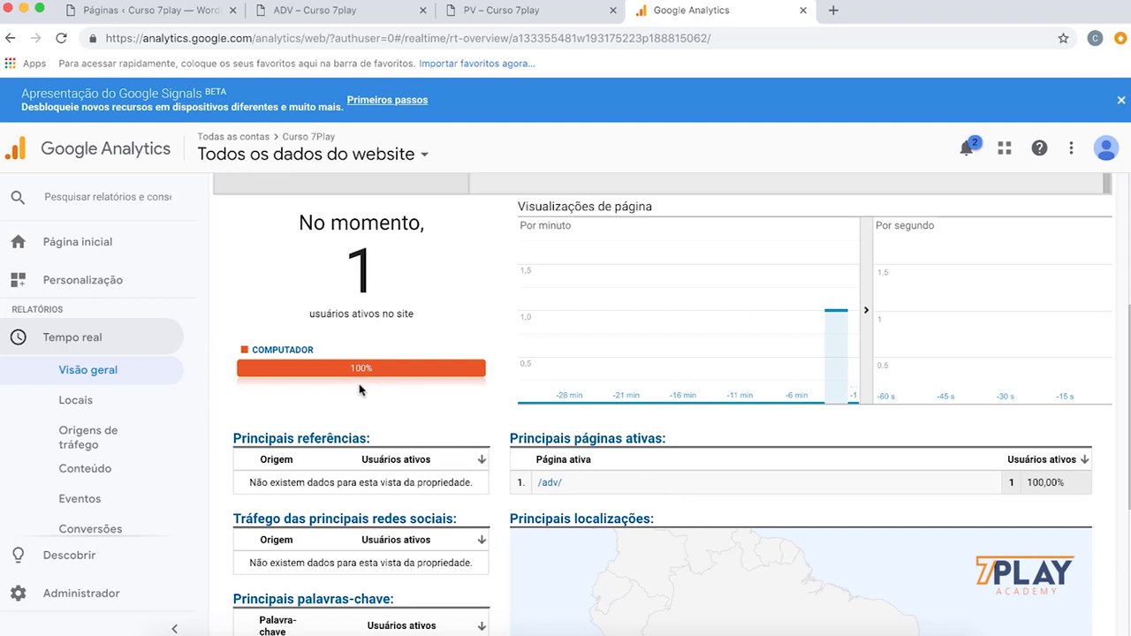
- Open the ADV page in the WordPress Live Editor and expand Other Scripts in its Page Settings
click(158, 18)
click(562, 536)
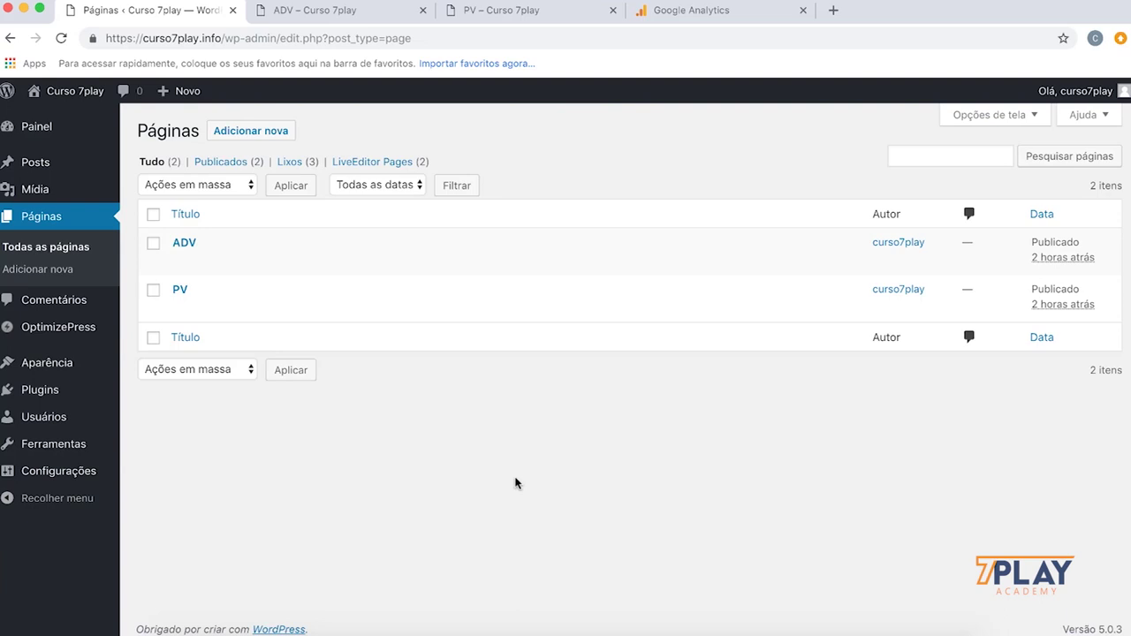
mouse_move(186, 247)
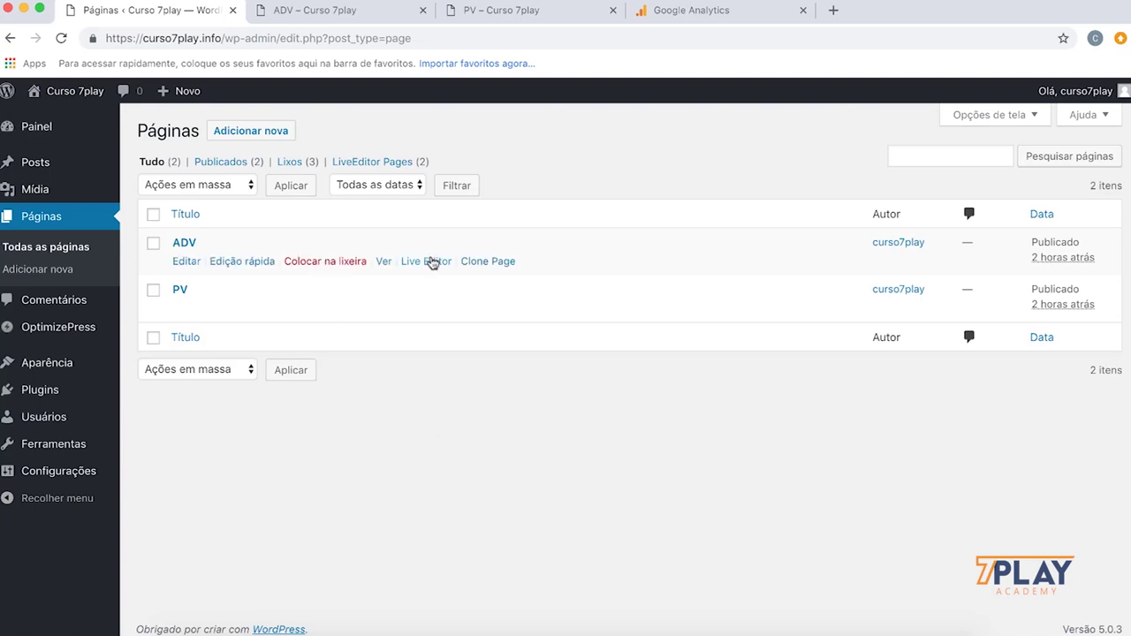
click(427, 262)
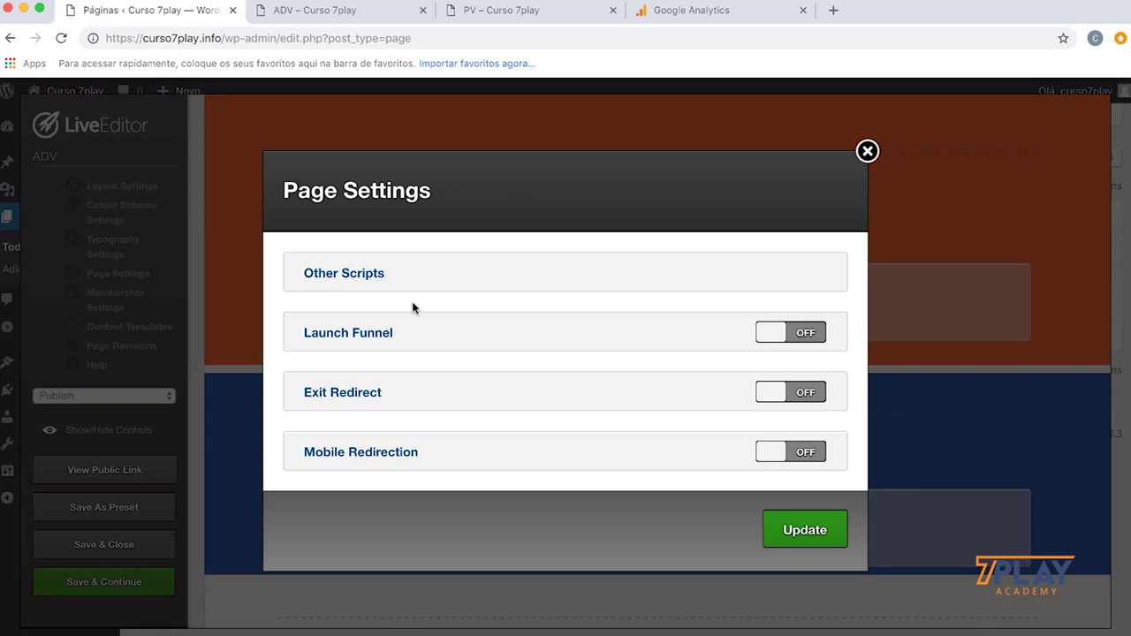
click(371, 283)
scroll(345, 296, down, 5)
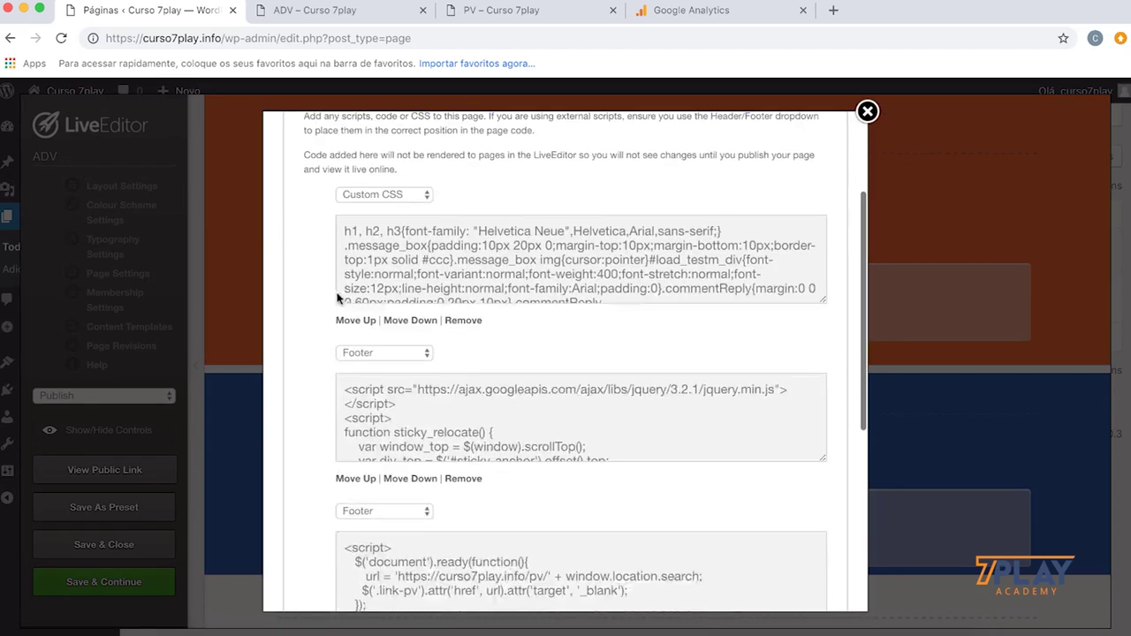
scroll(338, 298, down, 8)
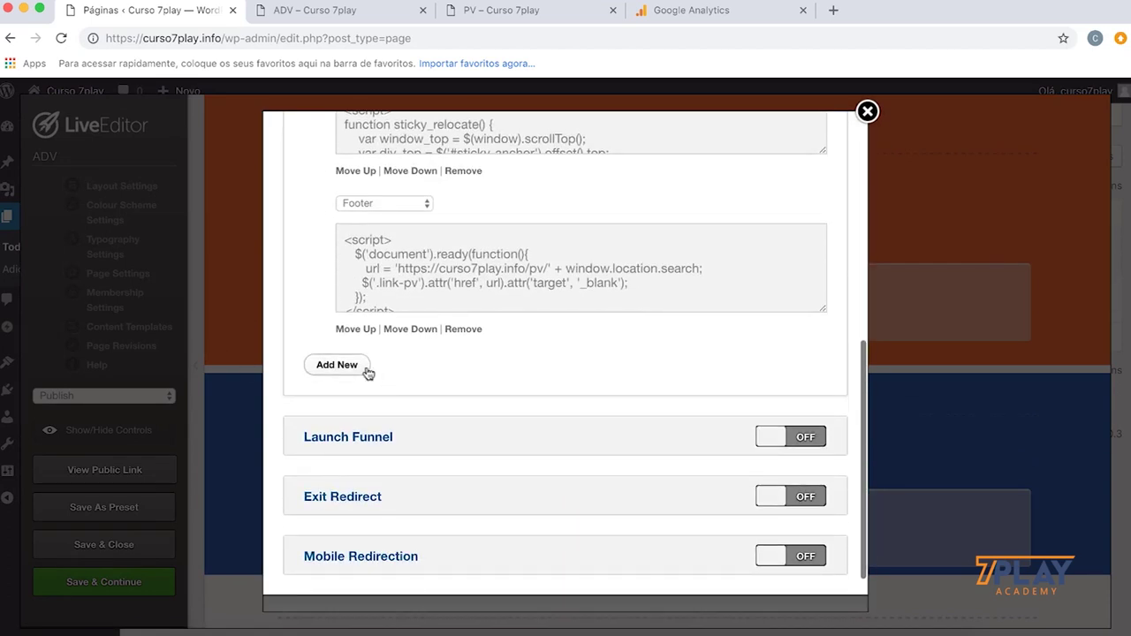
- Add a new Header script entry under Other Scripts, try pasting the copied code into it, and undo the paste
click(352, 371)
click(383, 364)
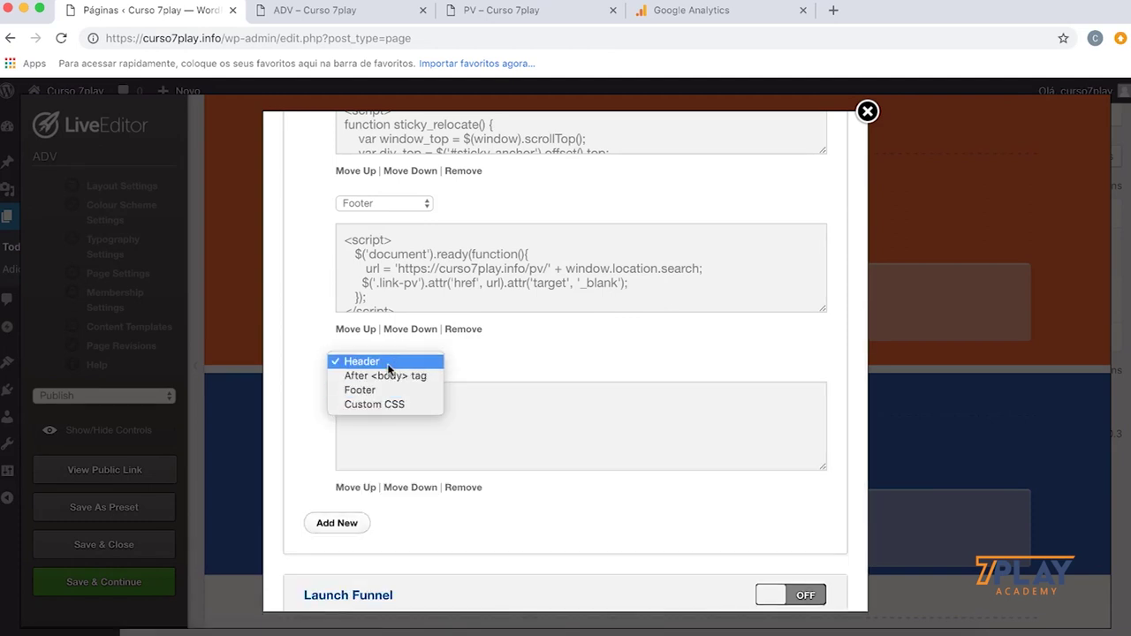
click(389, 362)
click(433, 423)
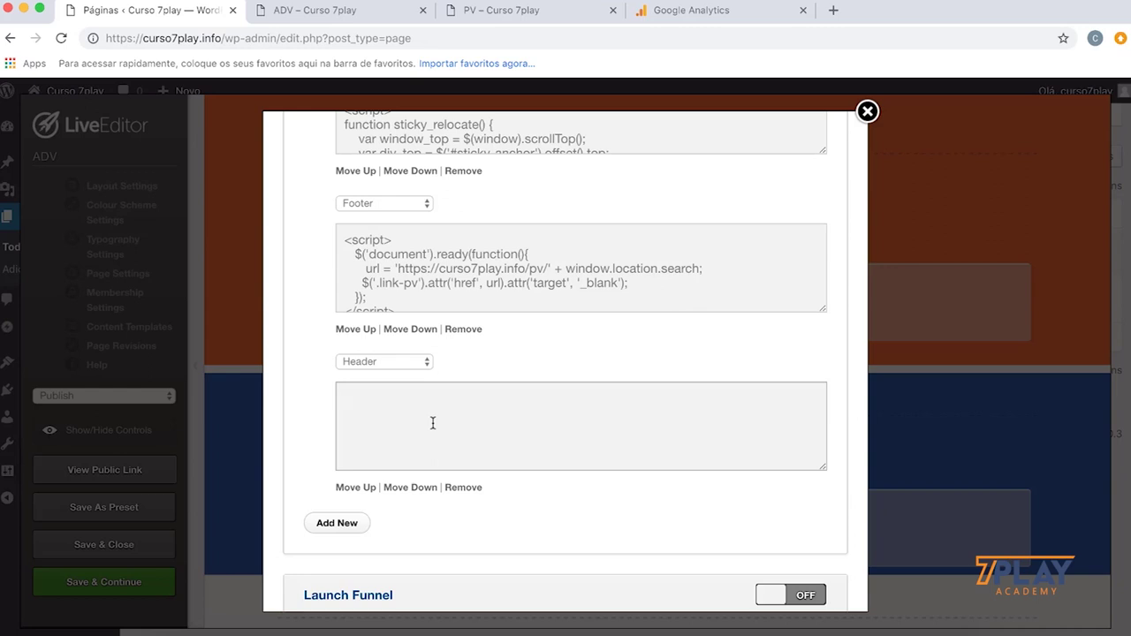
key(super+v)
key(super+z)
- Update the ADV page settings, save the page, and acknowledge the save message
scroll(433, 423, down, 5)
click(790, 571)
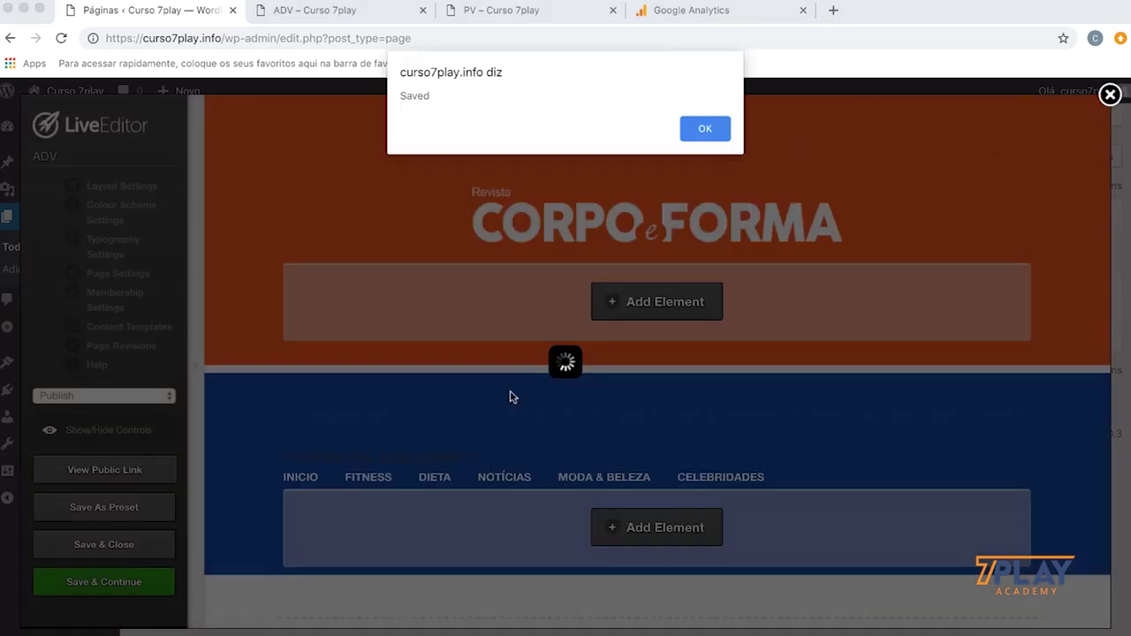
click(717, 134)
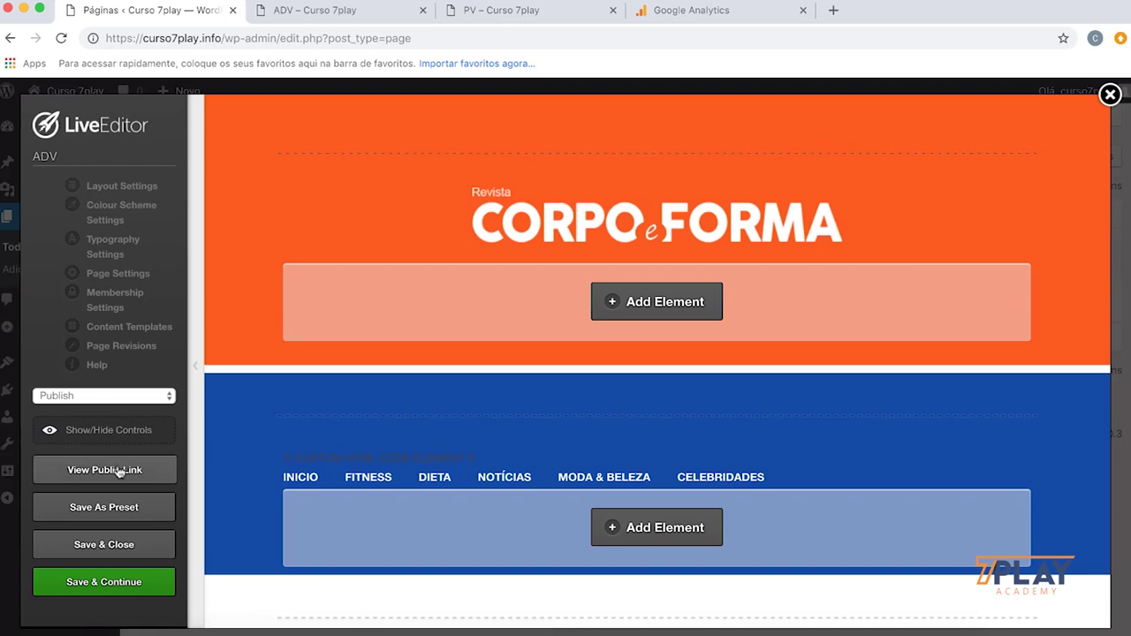
- View the ADV page's public version from the Live Editor and look over its content
click(148, 479)
scroll(457, 363, down, 10)
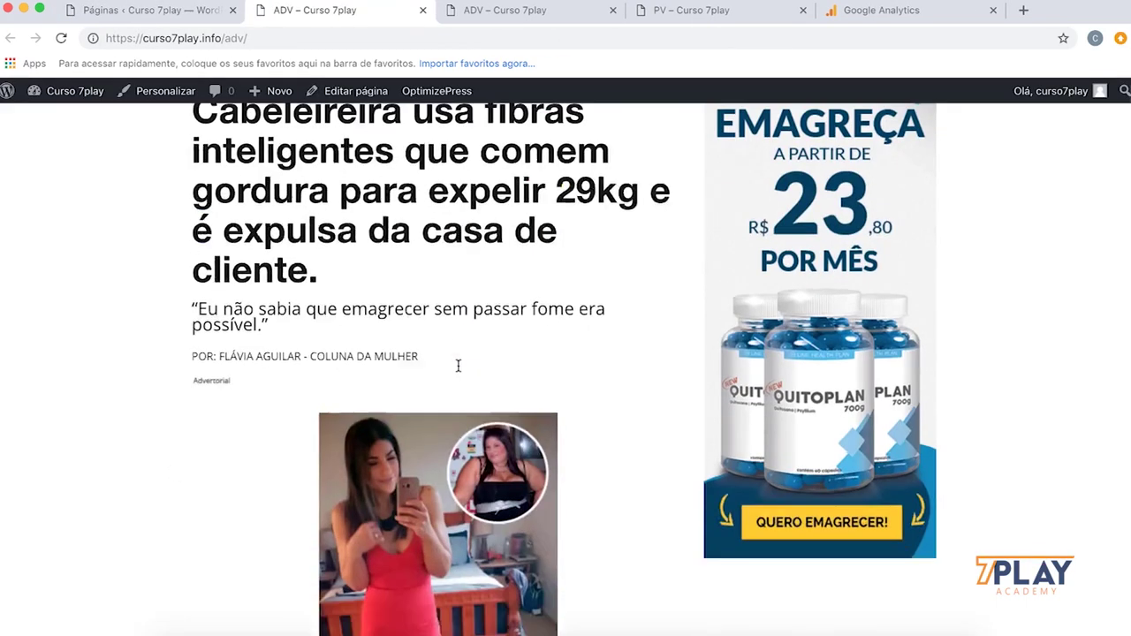
scroll(430, 345, up, 10)
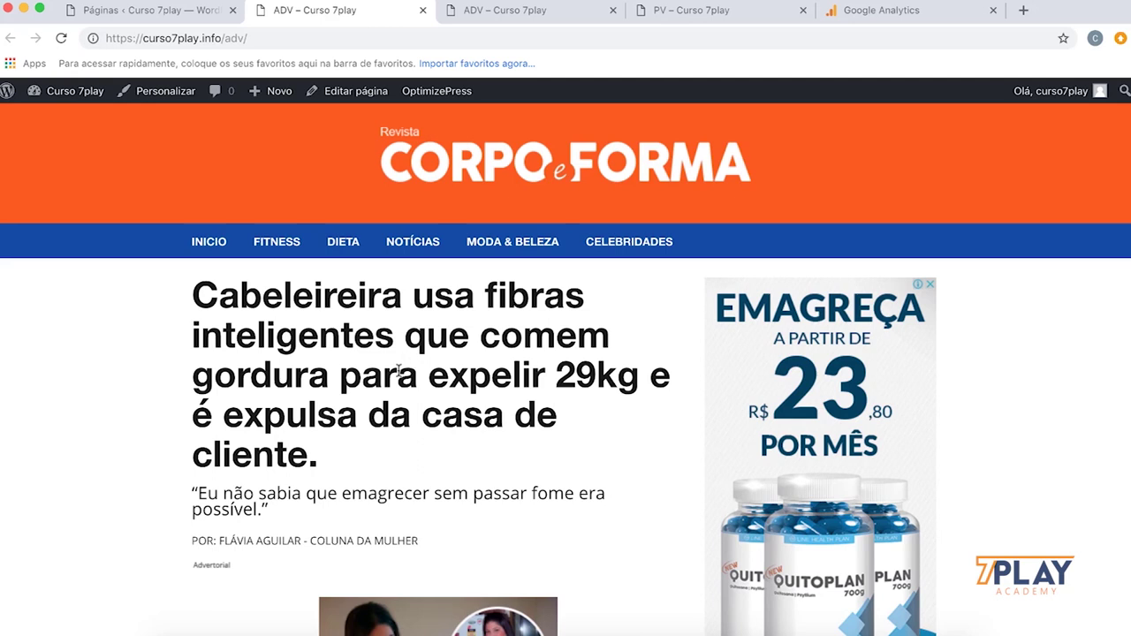
scroll(393, 384, down, 10)
scroll(393, 386, up, 12)
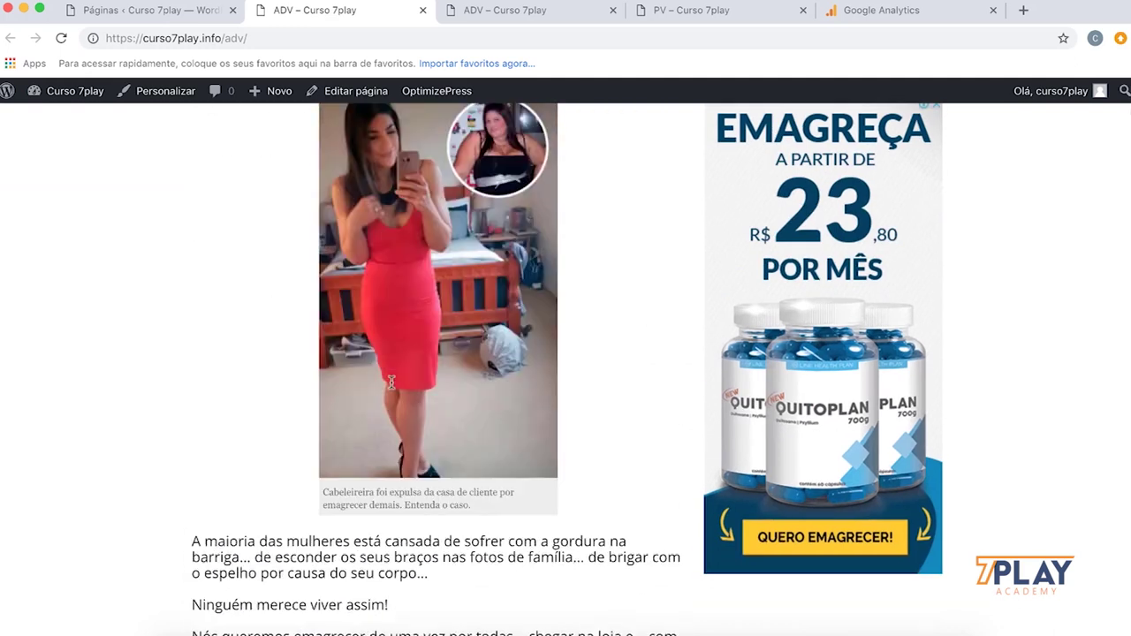
- Load quitoplan.com.br in the older ADV tab and review the product offers and prices
click(489, 12)
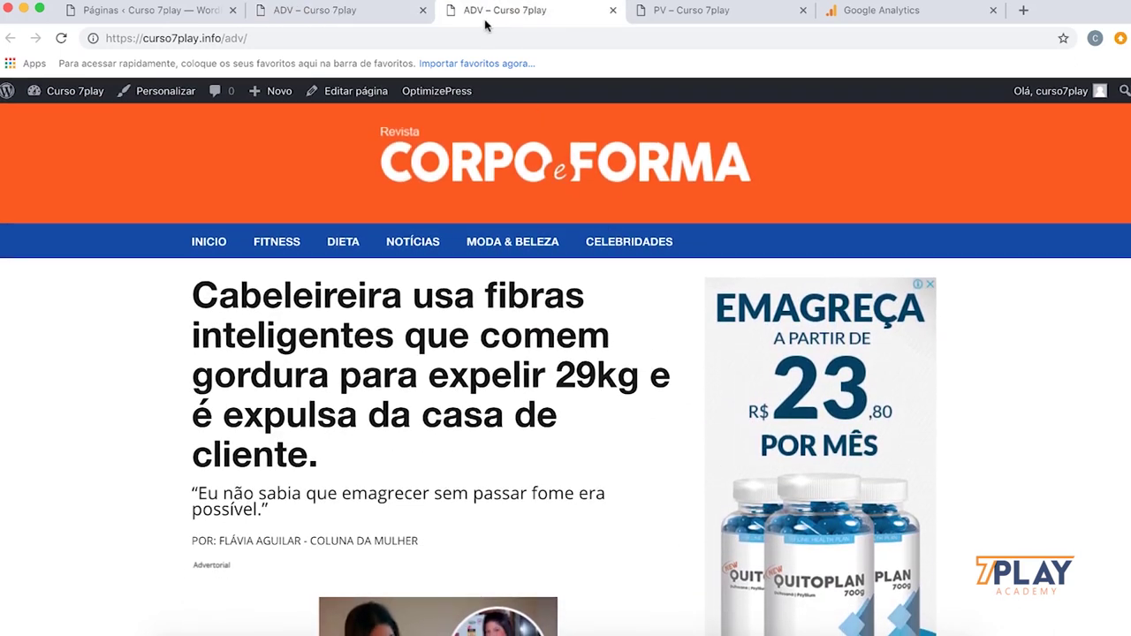
click(464, 36)
text(quitop)
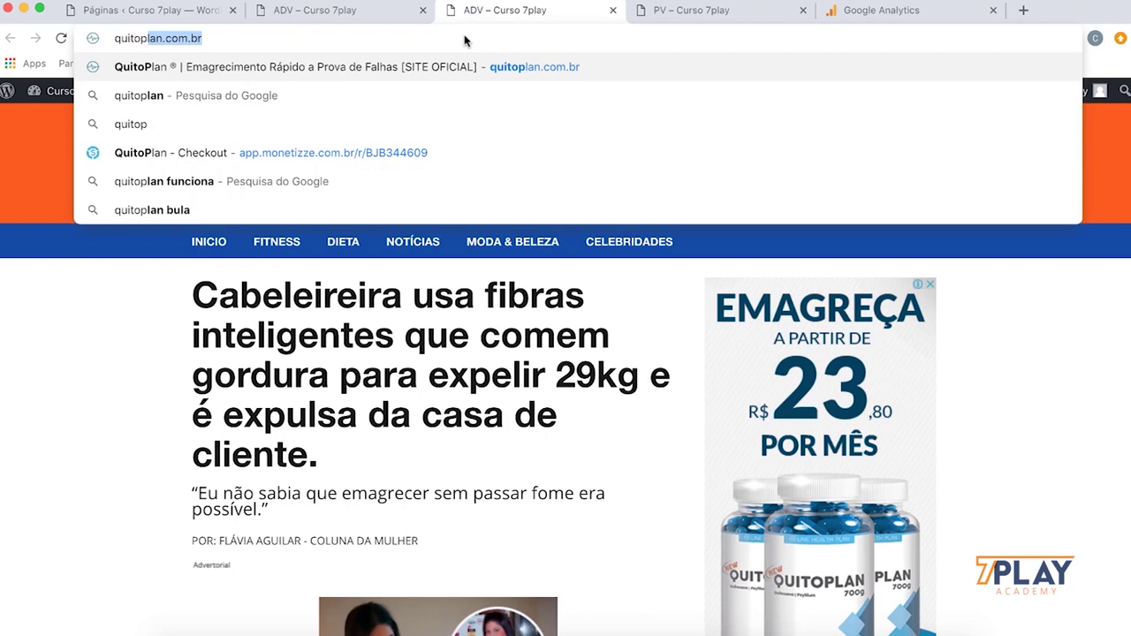
key(Return)
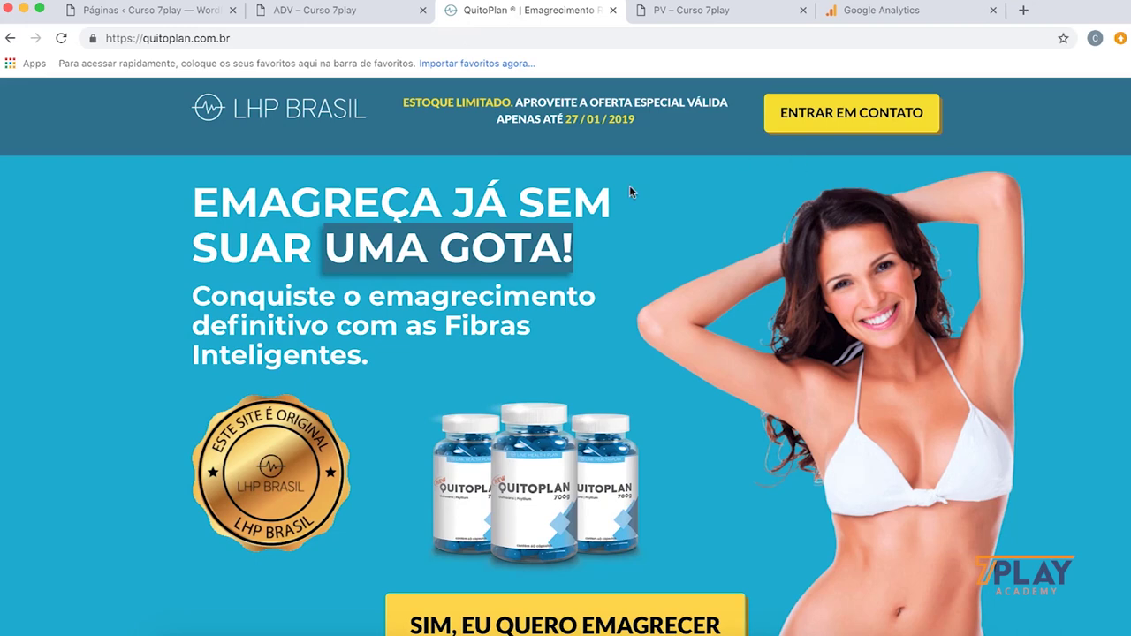
scroll(630, 187, down, 5)
scroll(631, 146, down, 15)
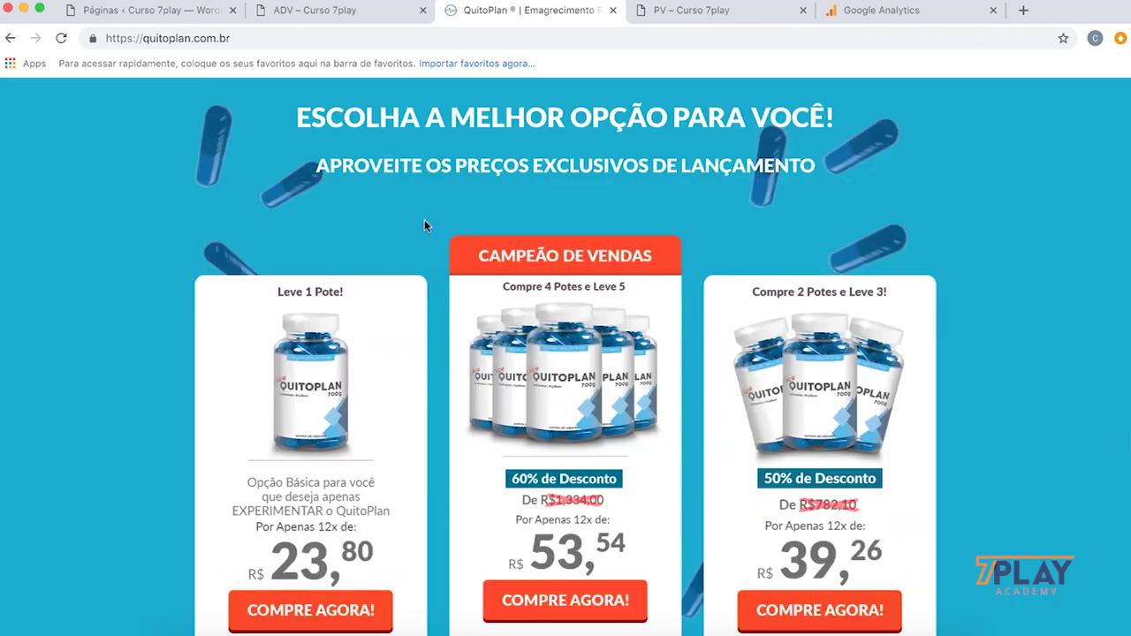
scroll(340, 254, down, 3)
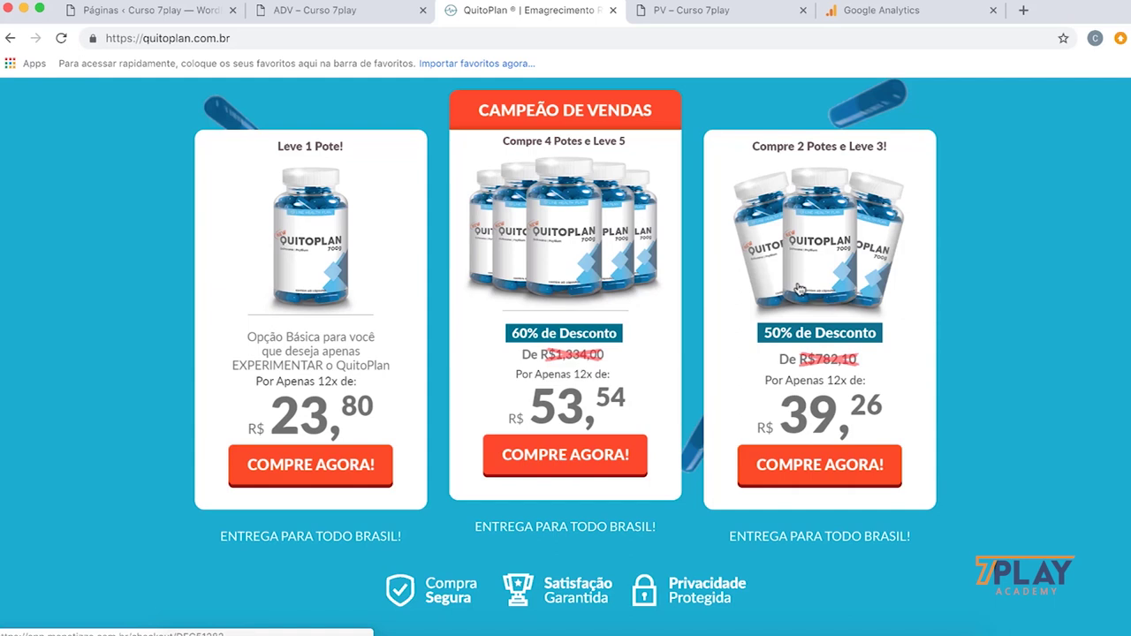
- Switch to the Monetizze window and start a new QuitoPlan campaign named MARCA TRAFEGO
right_click(467, 631)
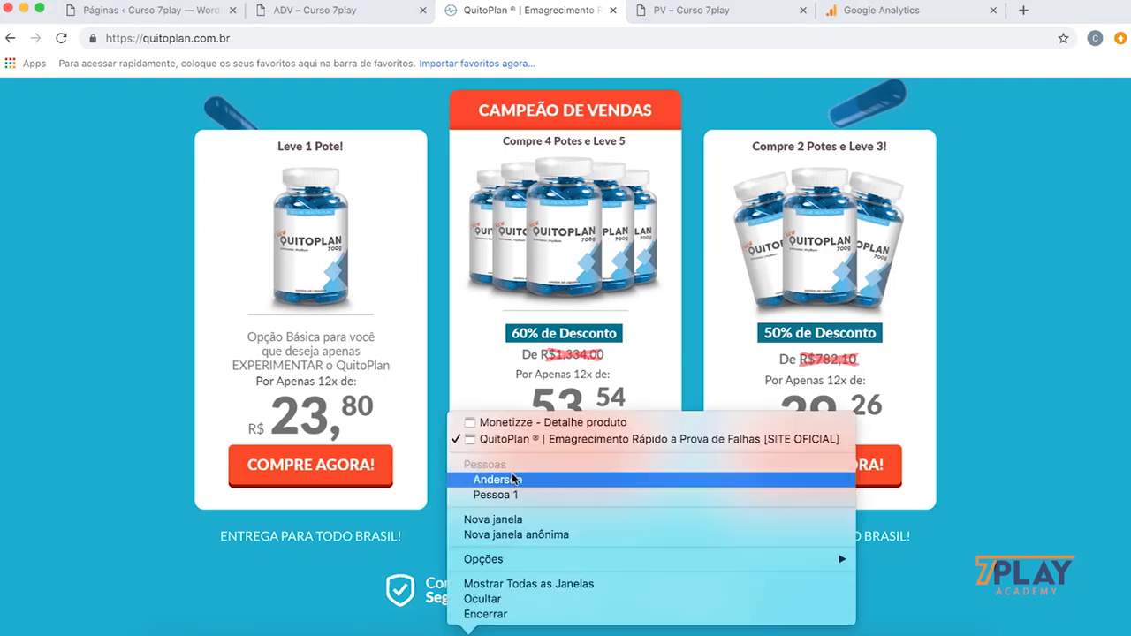
click(481, 419)
scroll(502, 386, up, 5)
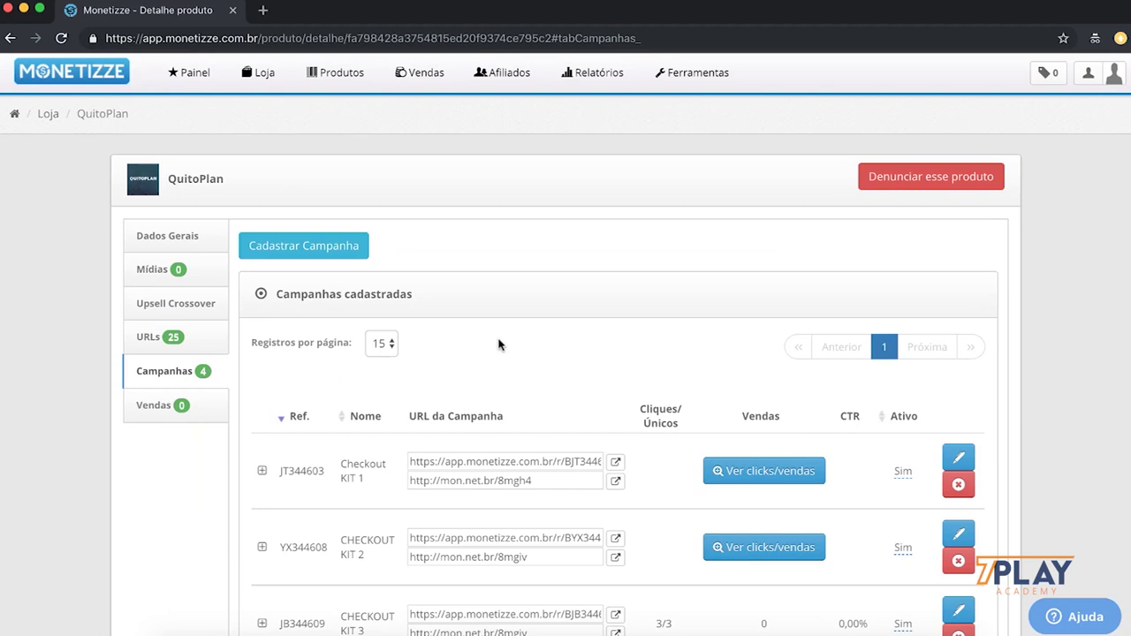
click(360, 248)
click(459, 287)
text(MARCAR)
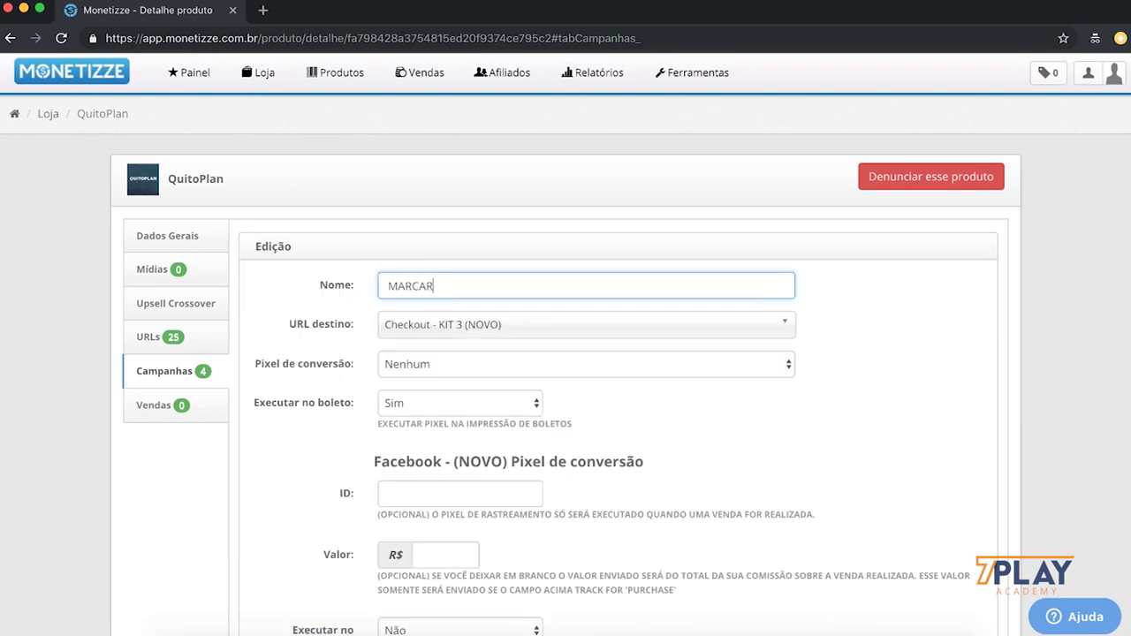
key(BackSpace)
text(TRAFEGO)
- Set the campaign's destination URL to Marca Tráfego
click(482, 326)
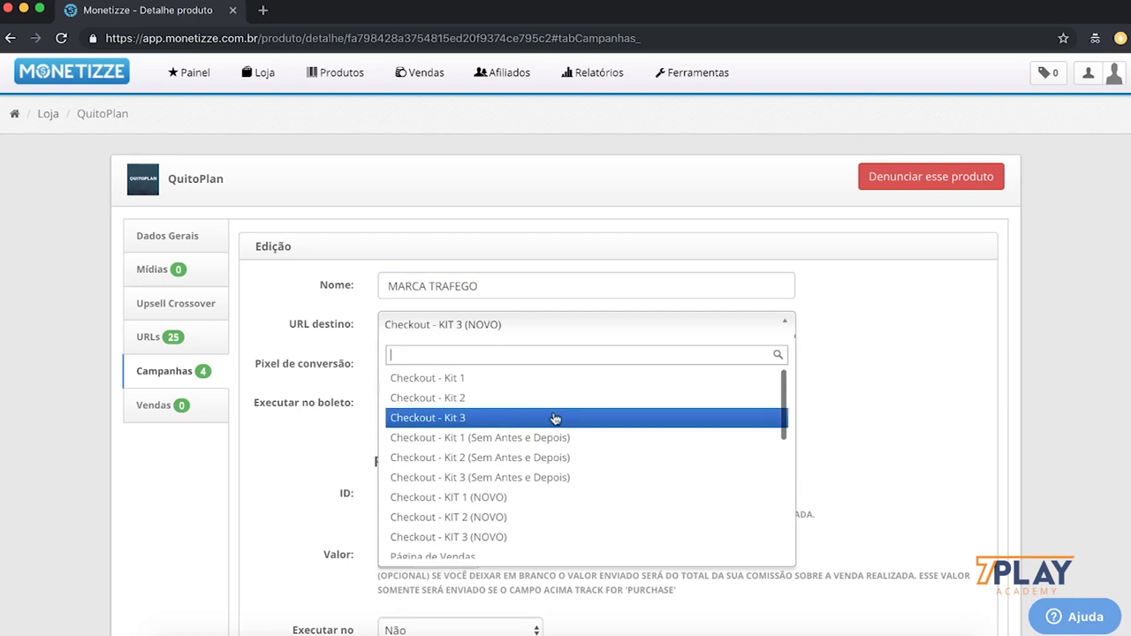
text(BR)
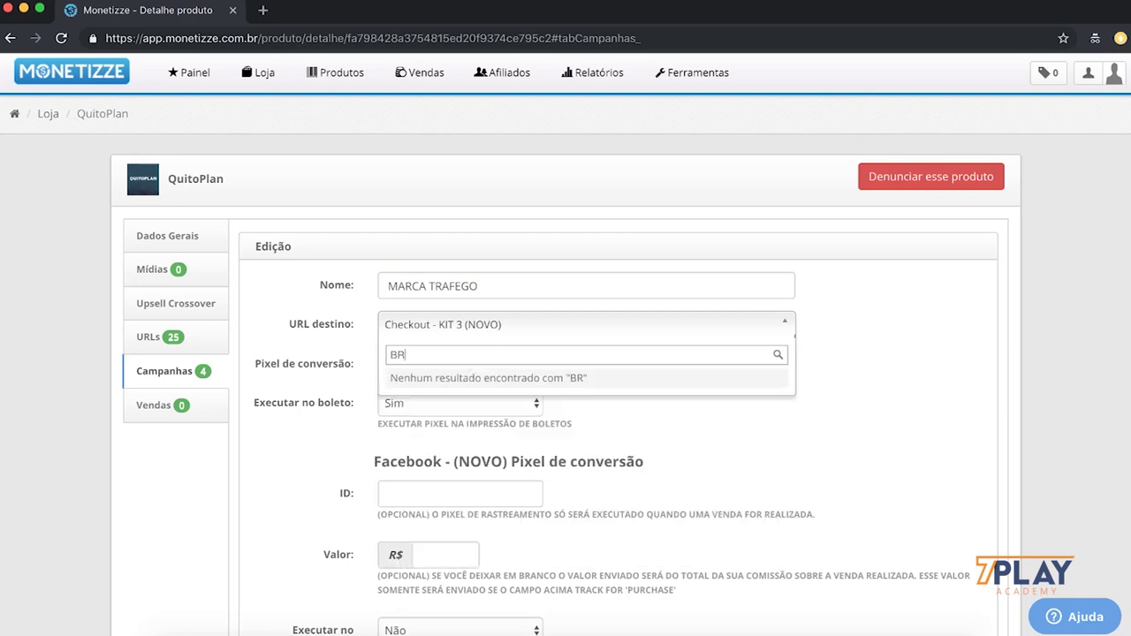
key(BackSpace)
key(BackSpace)
text(BLA)
key(BackSpace)
key(BackSpace)
key(BackSpace)
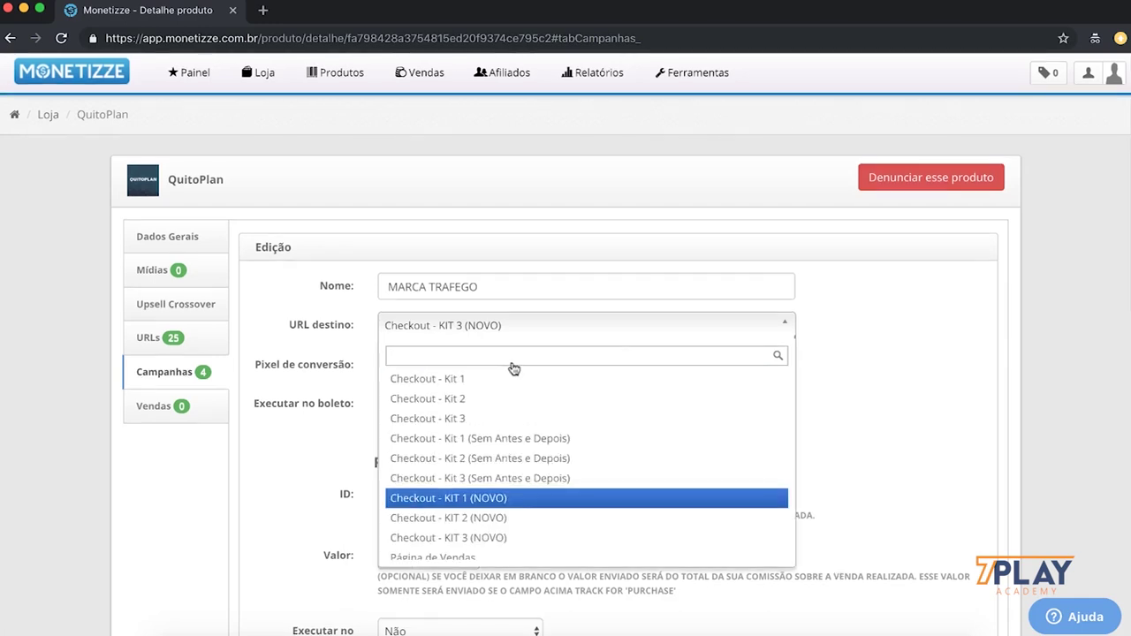
scroll(517, 398, down, 5)
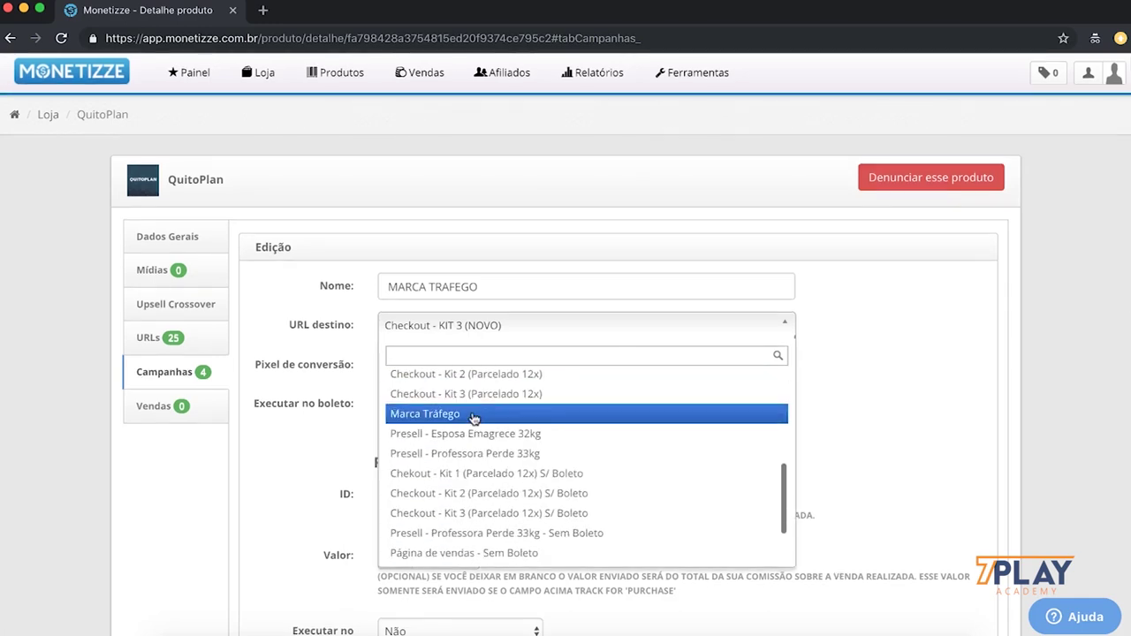
click(474, 417)
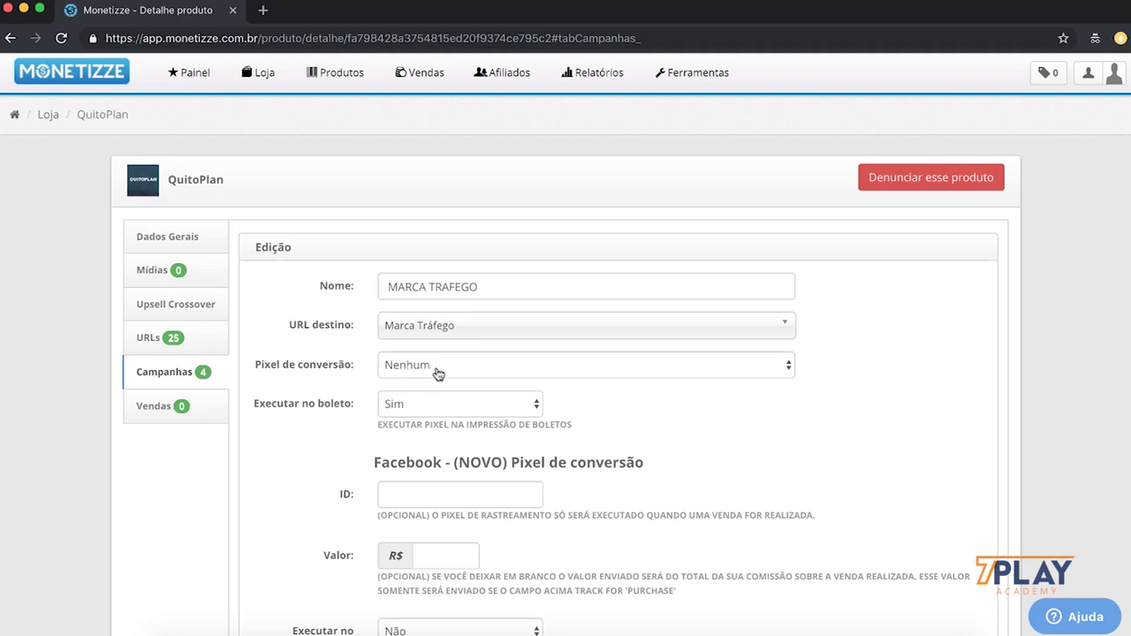
- Choose Facebook (NOVO) as the conversion pixel, set it to run at checkout, and save the campaign
click(437, 373)
click(463, 403)
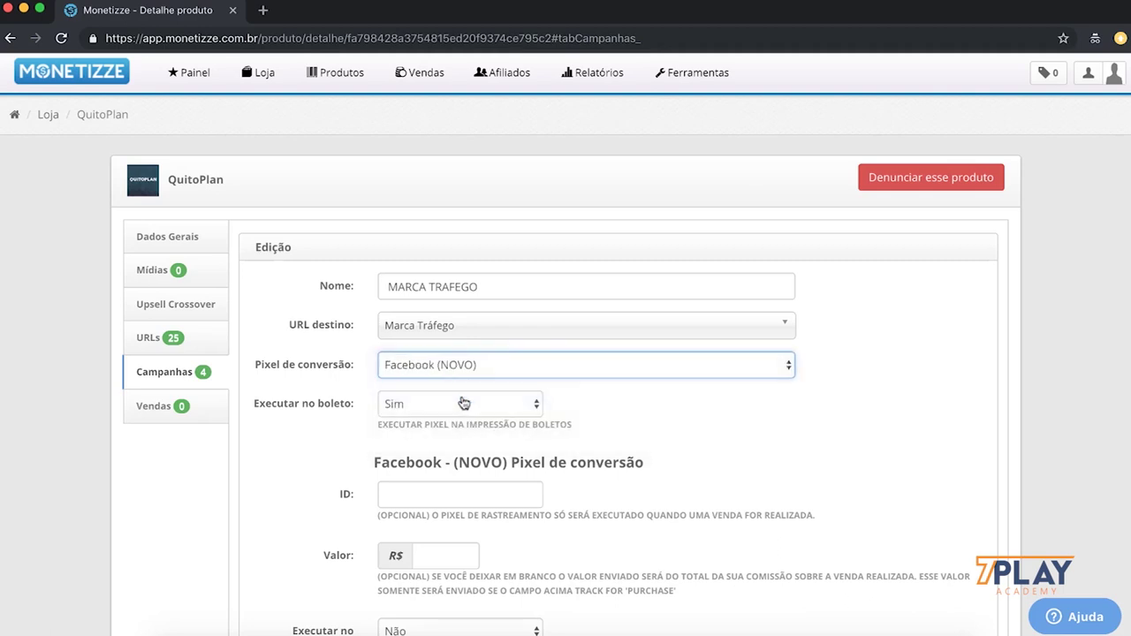
scroll(495, 405, down, 2)
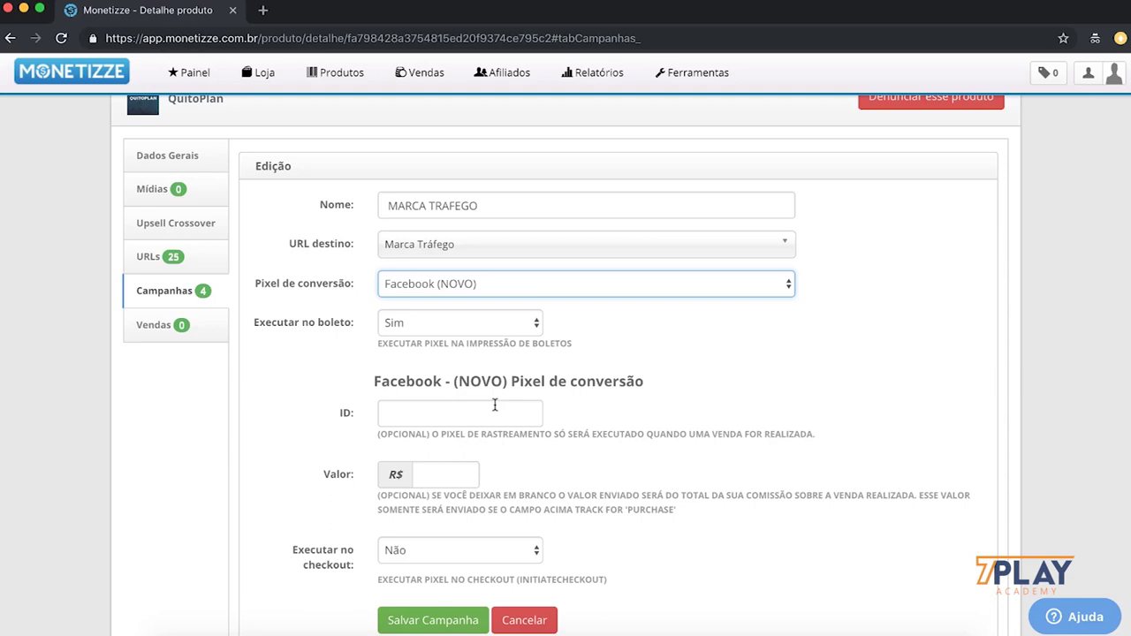
click(440, 555)
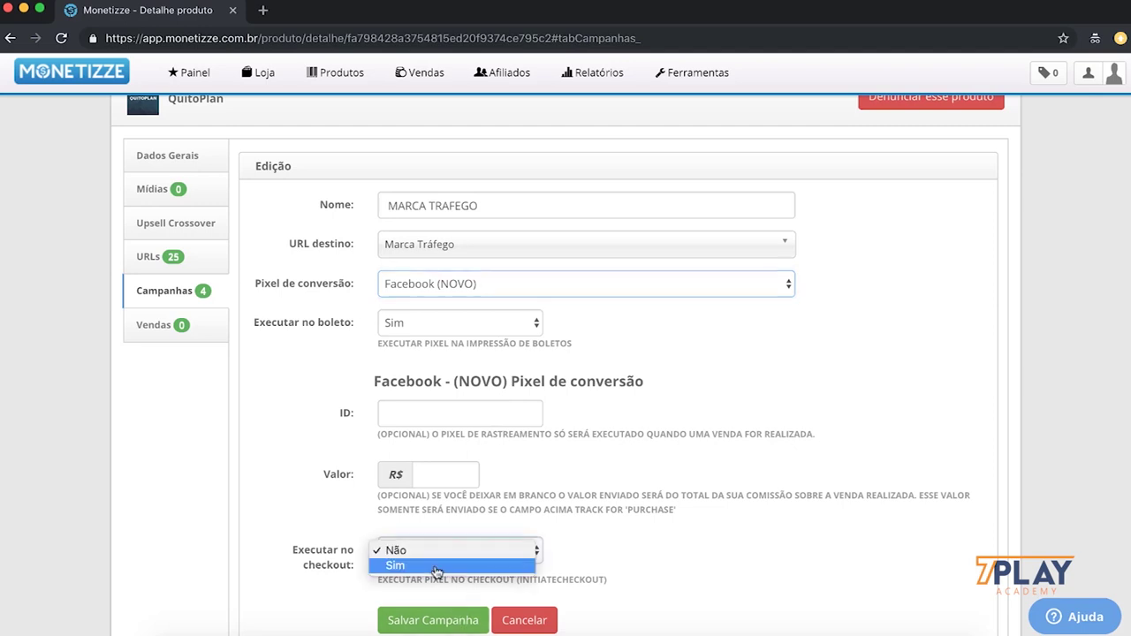
click(433, 568)
click(458, 620)
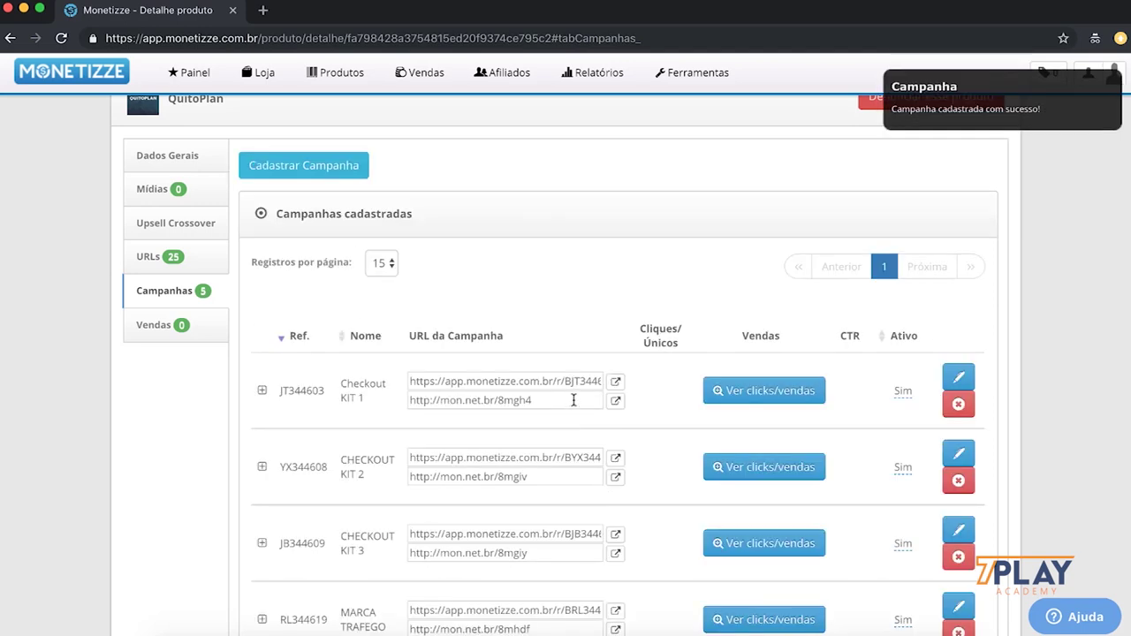
- Copy the full-length campaign URL of MARCA TRAFEGO from the list of registered campaigns
scroll(530, 365, down, 3)
scroll(530, 365, down, 1)
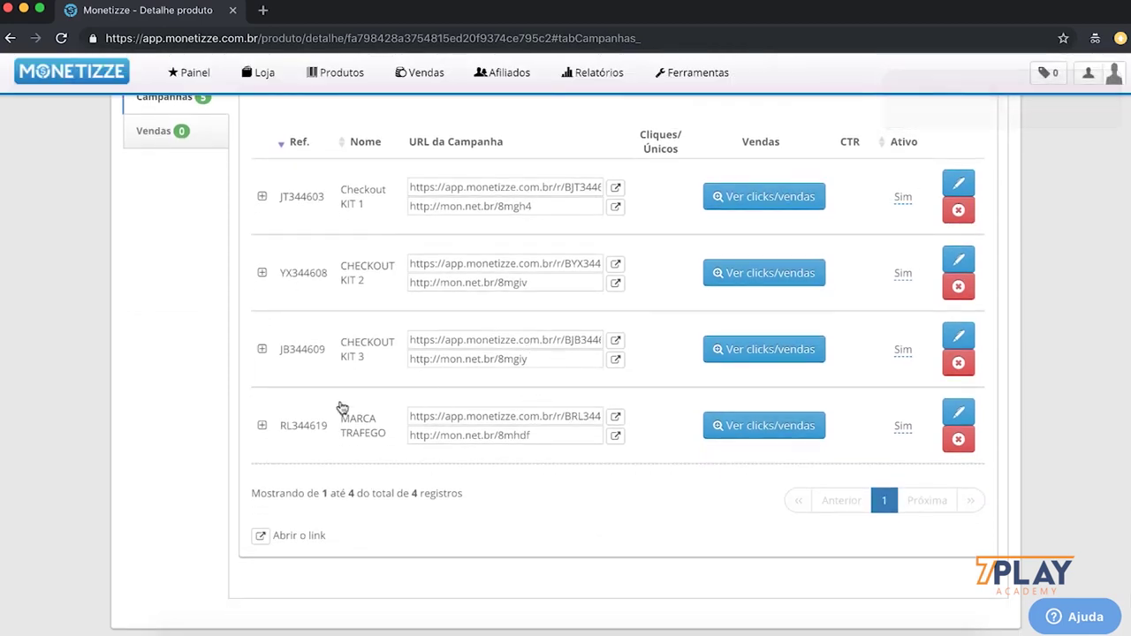
click(486, 416)
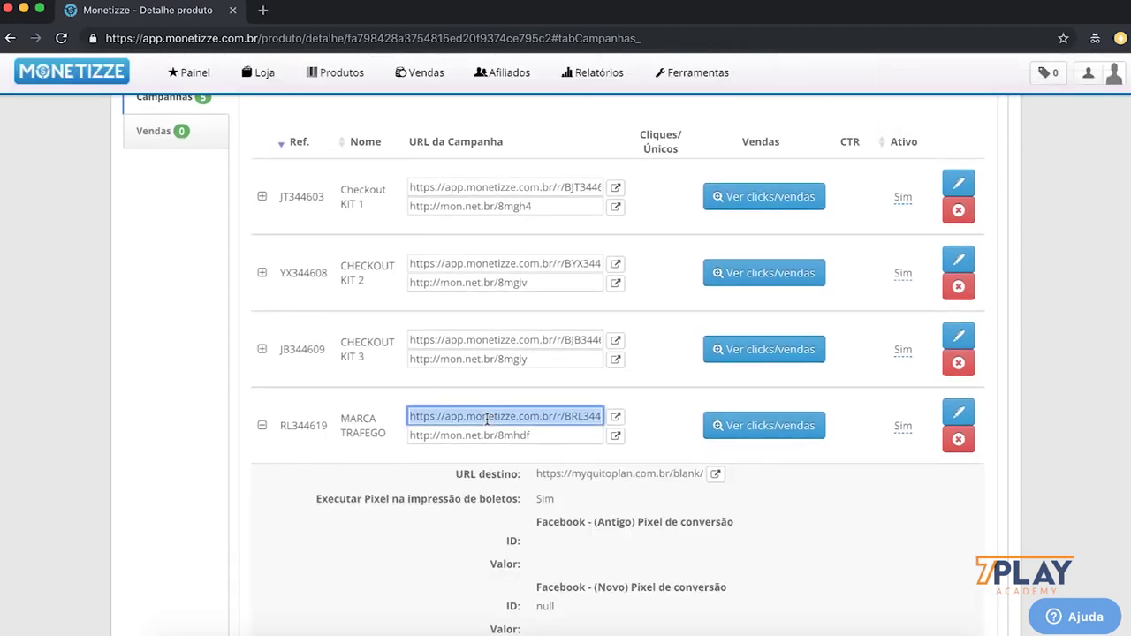
key(super+c)
- Test the copied campaign link in a new tab, close that tab, and collapse the campaign's details
click(263, 10)
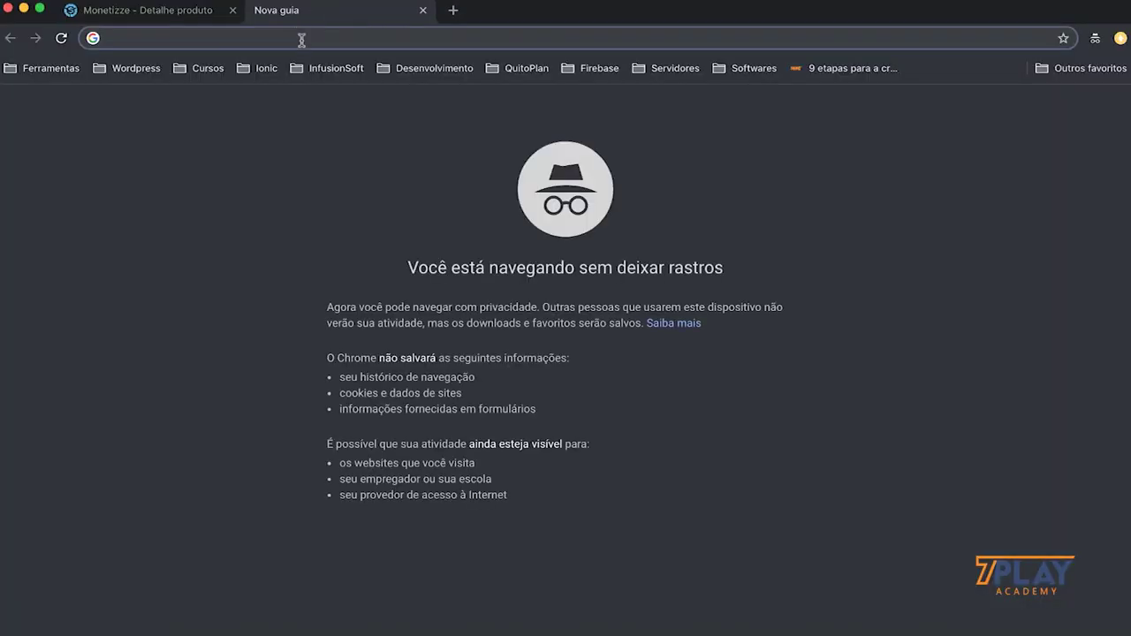
key(super+v)
key(Return)
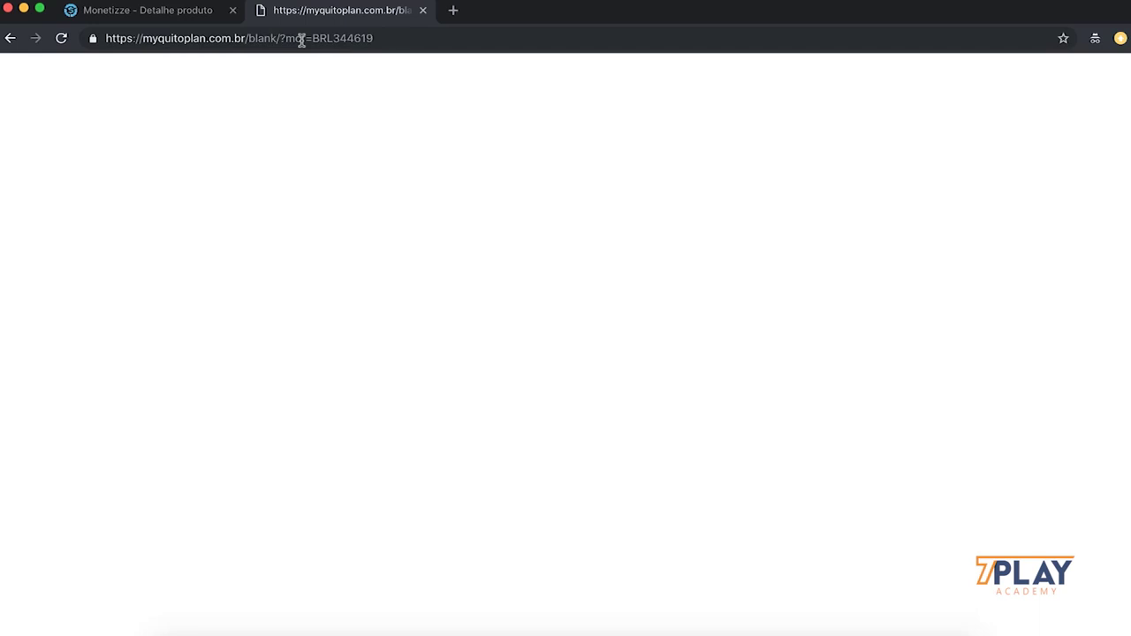
click(422, 10)
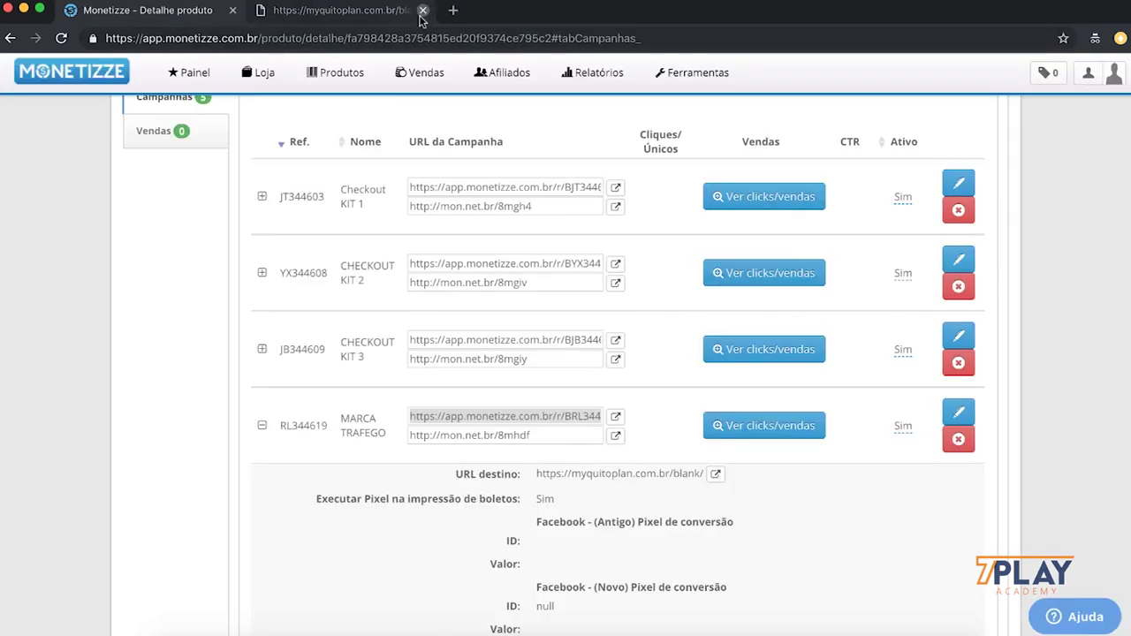
mouse_move(385, 99)
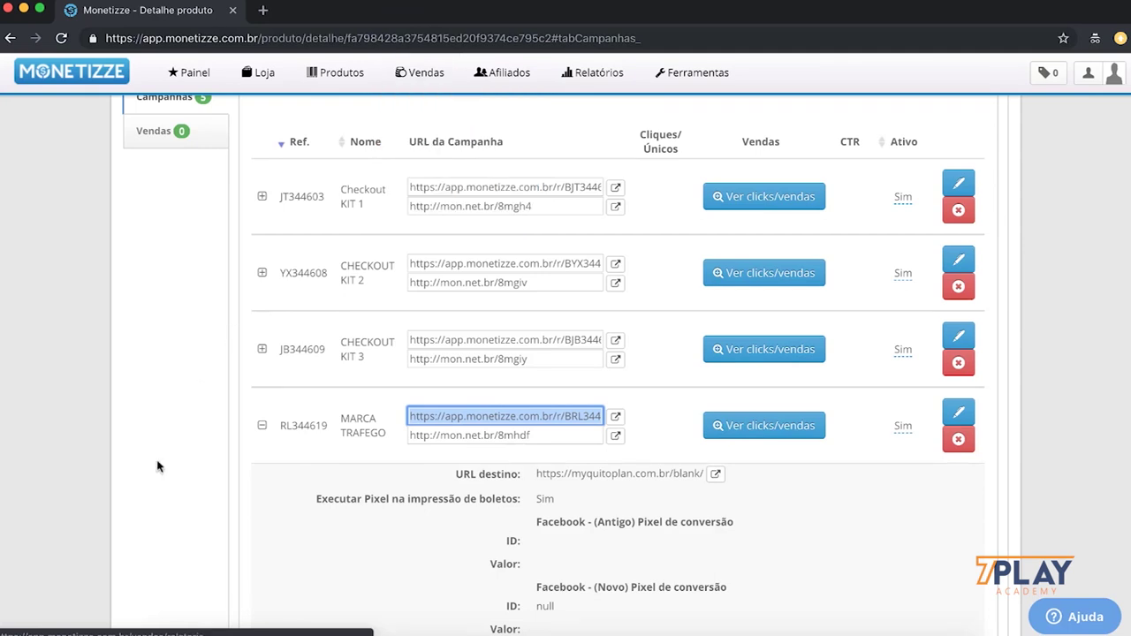
click(262, 426)
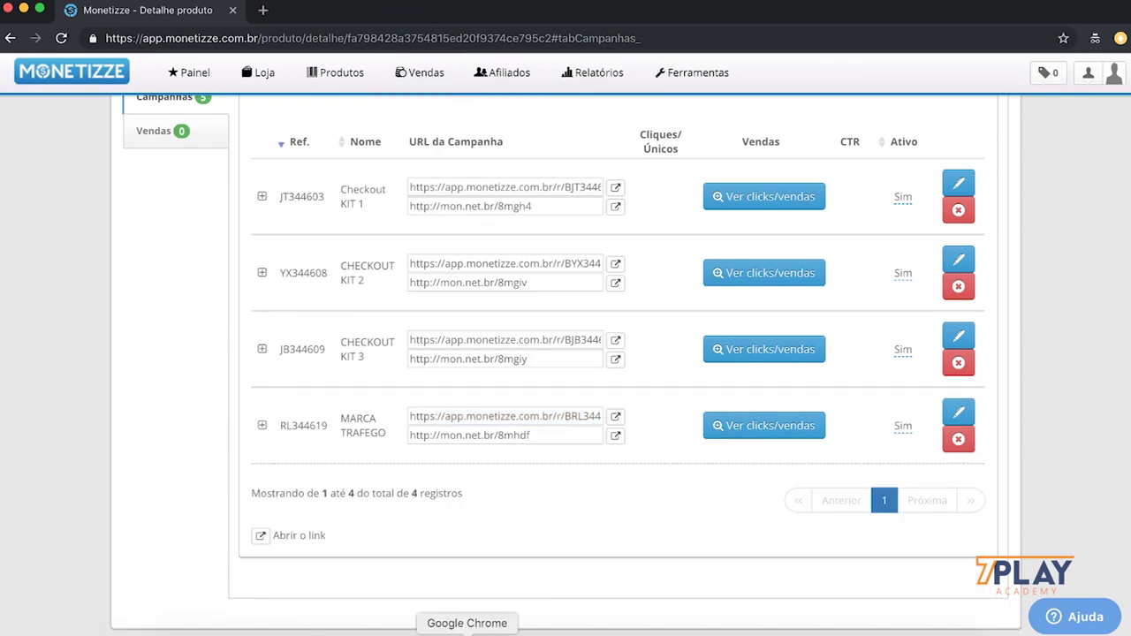
- Switch back to the window with the WordPress pages and open Page Settings for ADV in the Live Editor
right_click(467, 631)
click(574, 438)
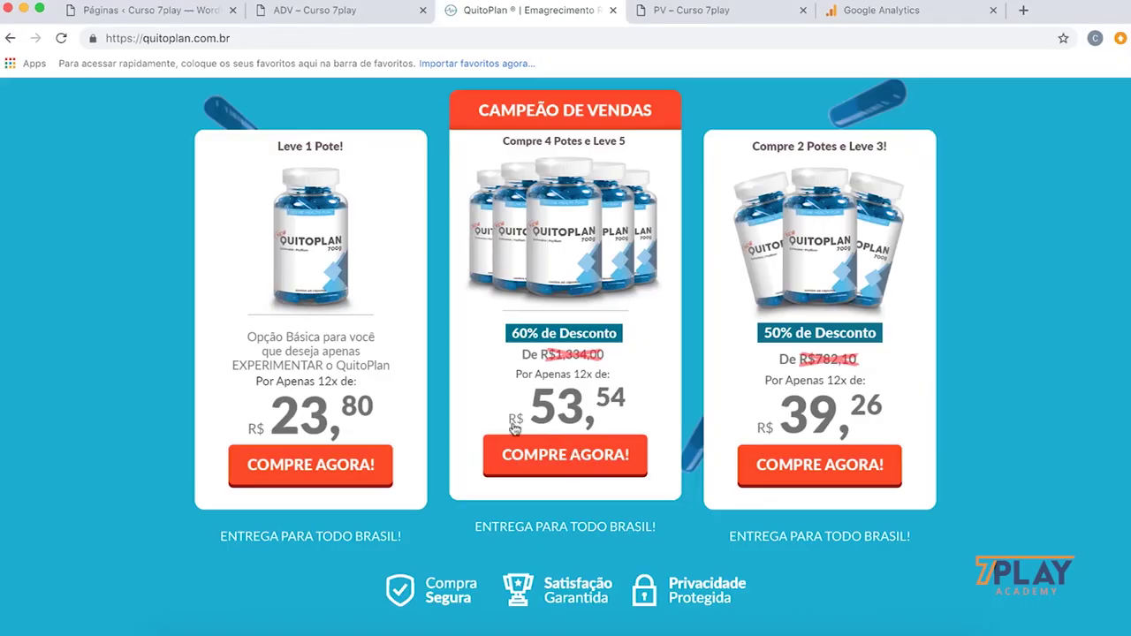
click(181, 13)
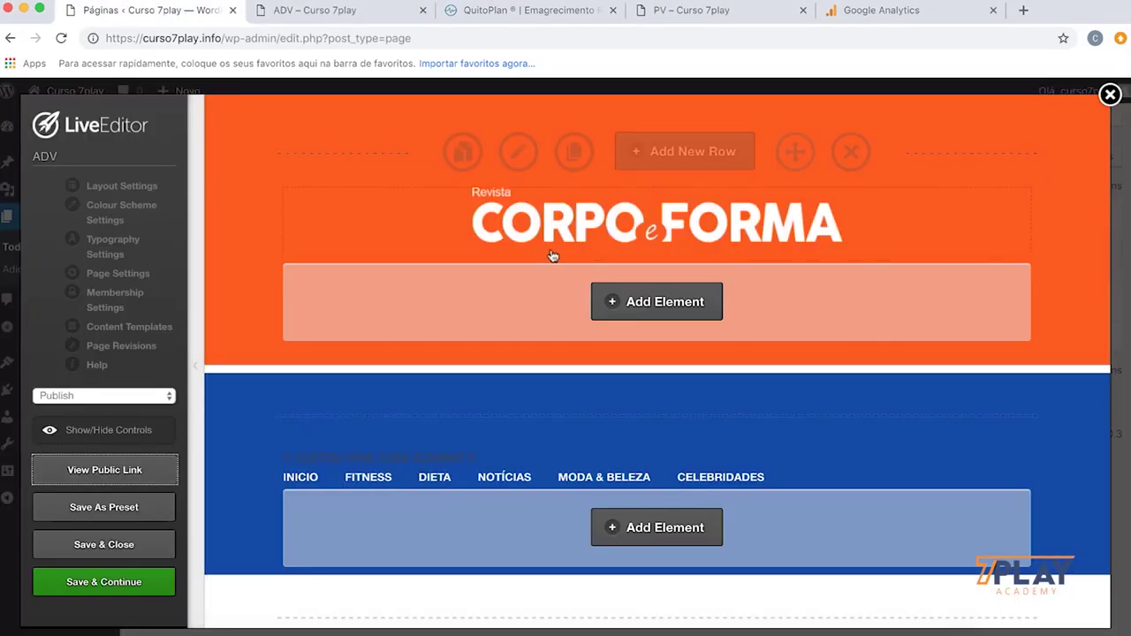
scroll(530, 248, down, 2)
click(133, 274)
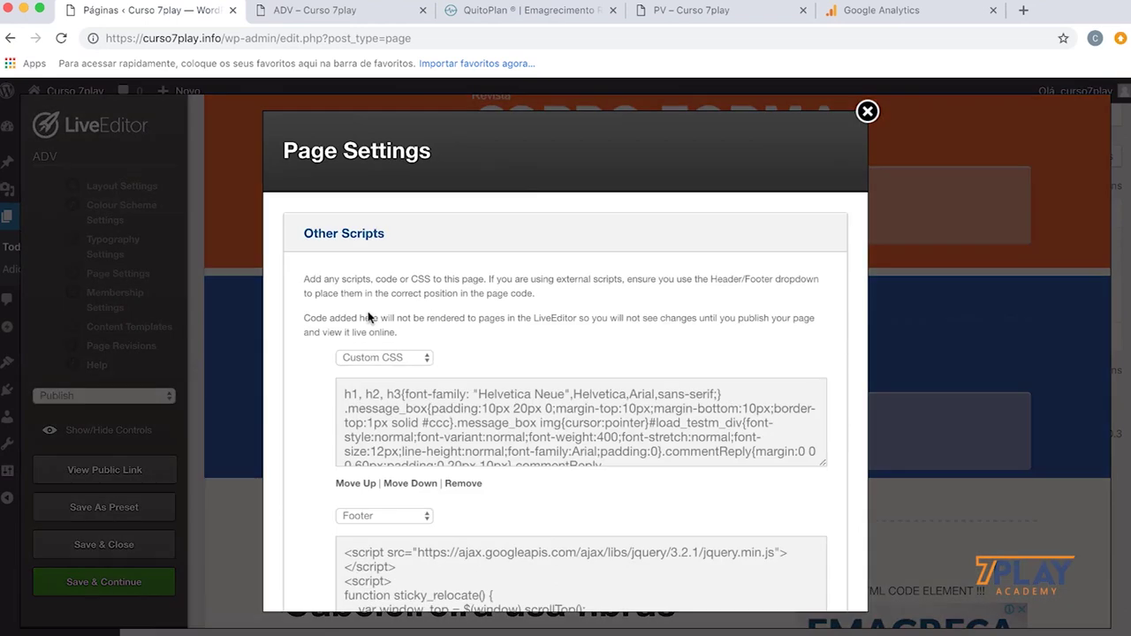
- Change the placement of the empty last entry under Other Scripts to Footer
scroll(291, 294, down, 5)
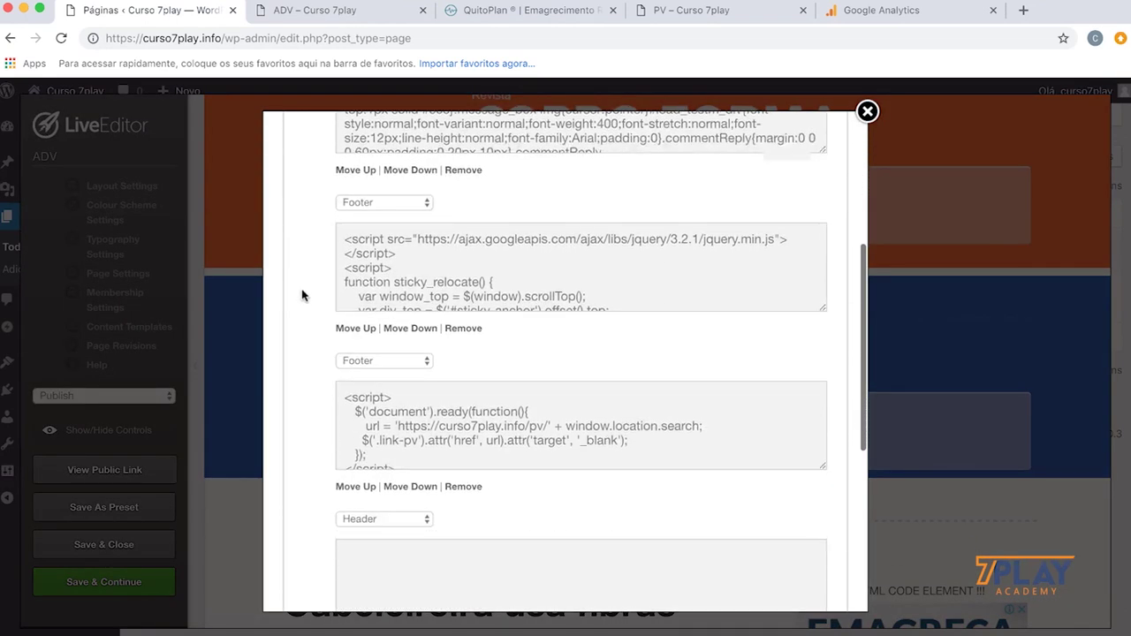
scroll(302, 295, down, 4)
click(404, 271)
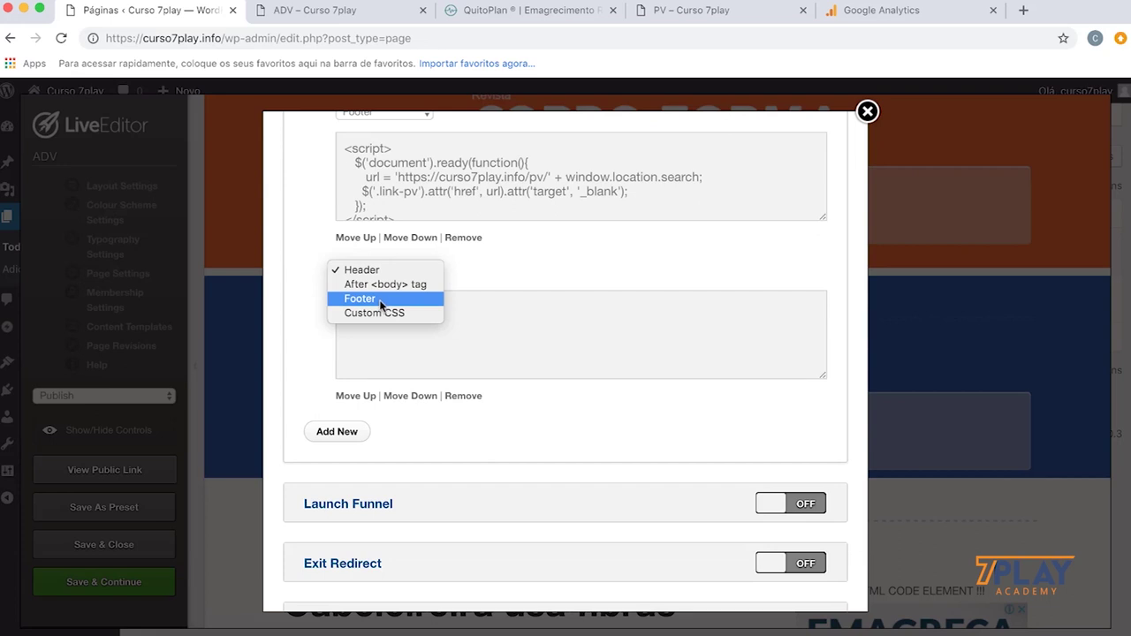
click(371, 301)
click(404, 324)
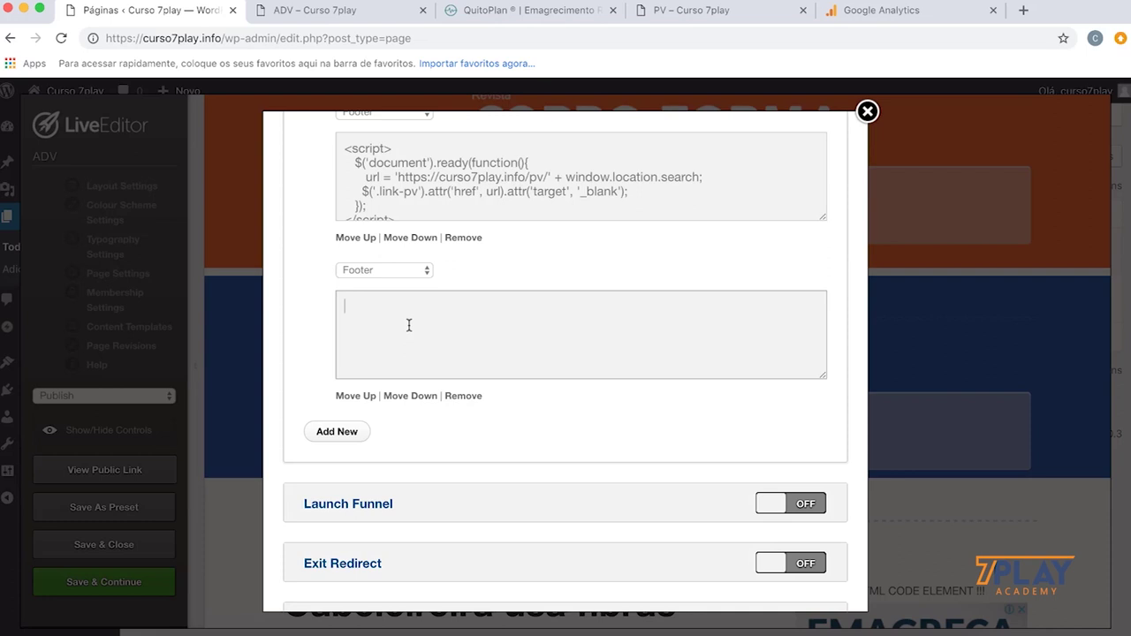
- Write an <iframe></iframe> element in the new Footer script with the copied Monetizze campaign URL as its src
text(<iframe src="")
key(Left)
key(super+v)
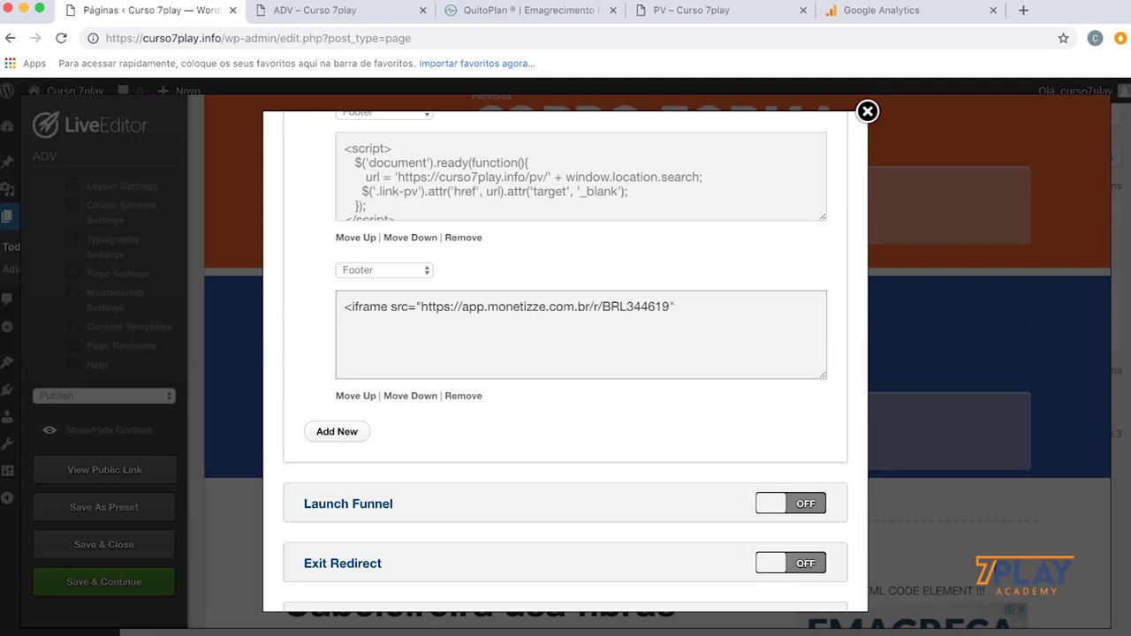
text(>)
text(/iframe>)
- Apply the page settings containing the iframe, save the ADV page, and dismiss the save dialog
scroll(460, 344, down, 3)
click(792, 572)
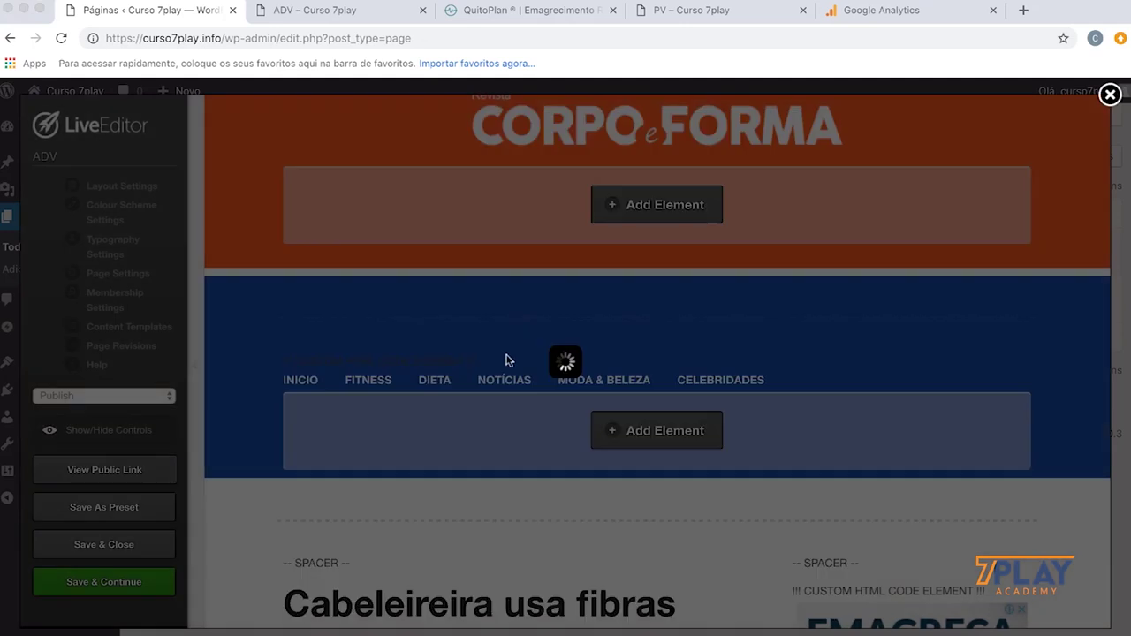
click(704, 127)
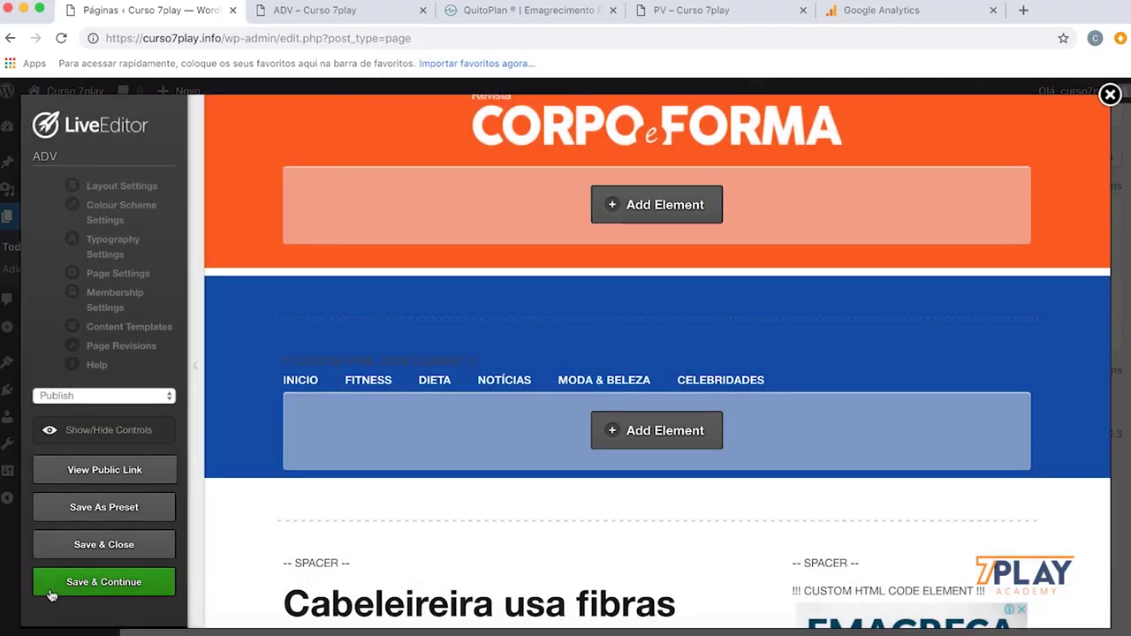
click(83, 583)
key(Return)
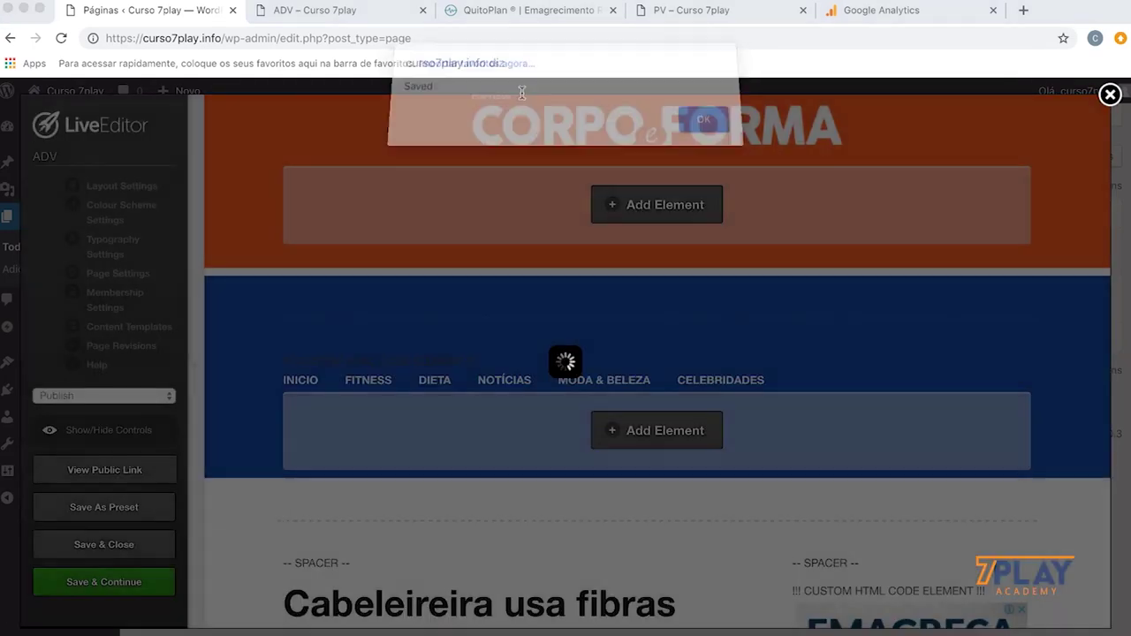
- Reload the public ADV page and compare it with the QuitoPlan sales page in the neighbouring tab
click(331, 11)
click(60, 38)
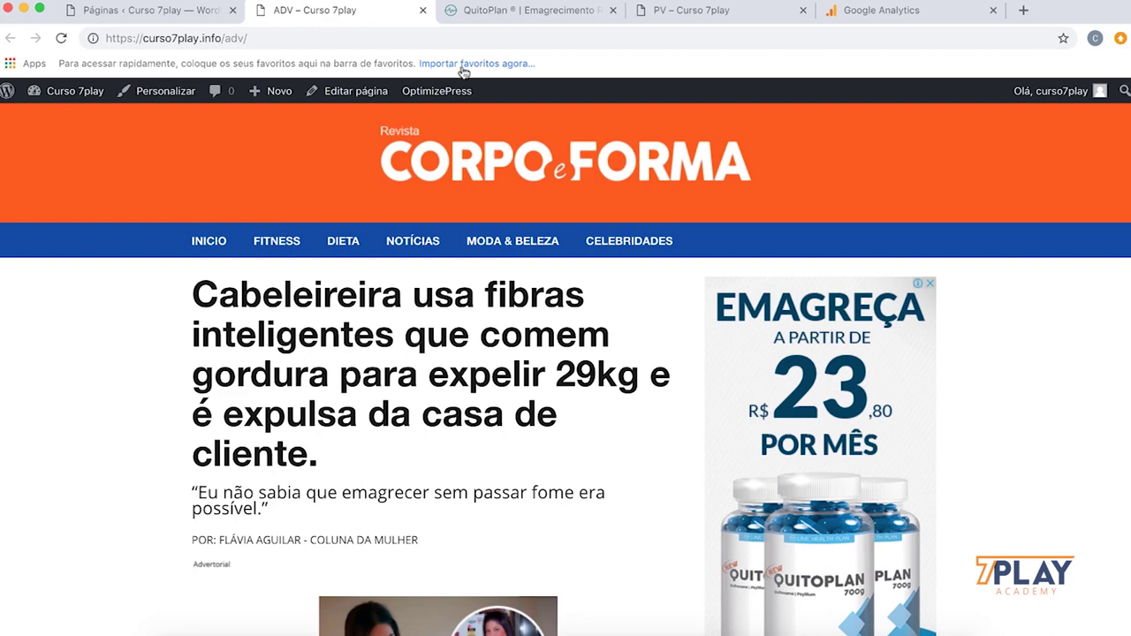
click(529, 17)
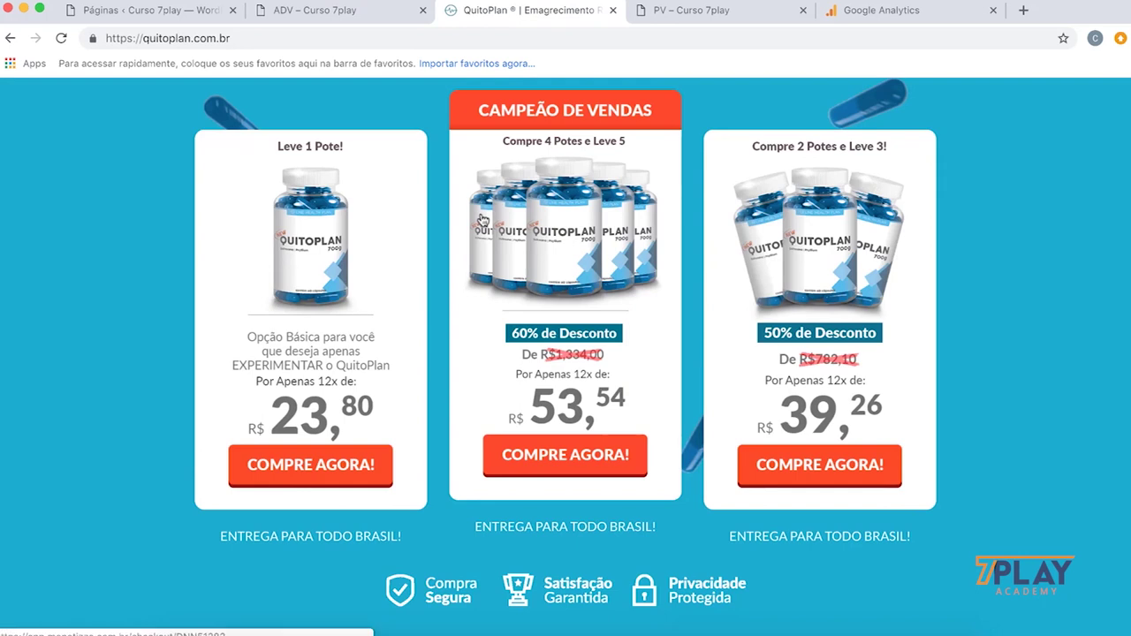
click(337, 15)
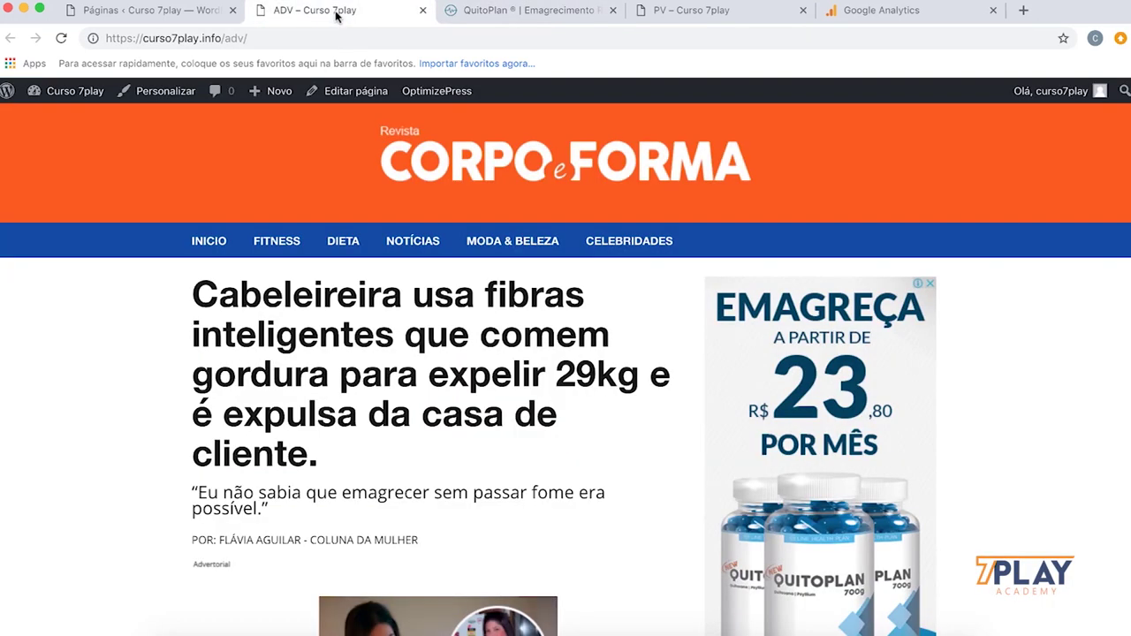